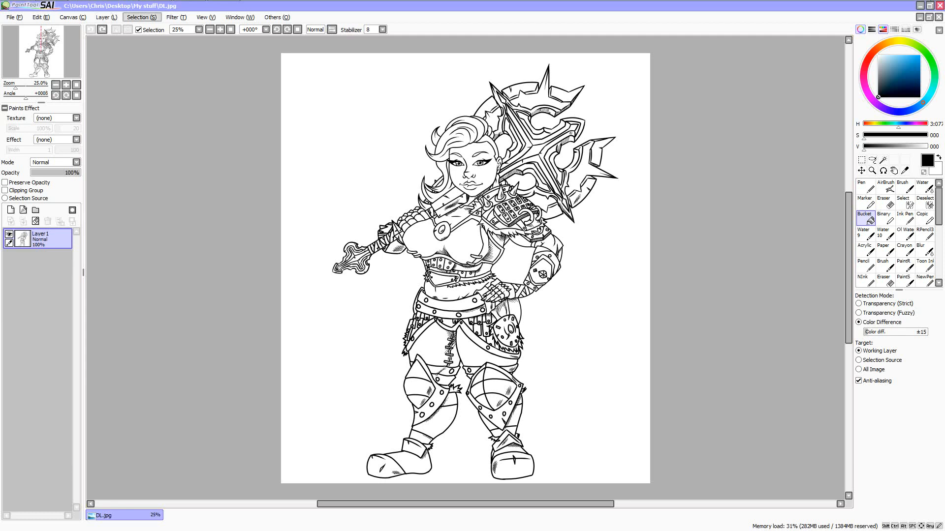
- Convert the luminance of the line art layer to transparency
{"action": "left_click", "coordinate": [141, 17]}
{"action": "mouse_move", "coordinate": [106, 17]}
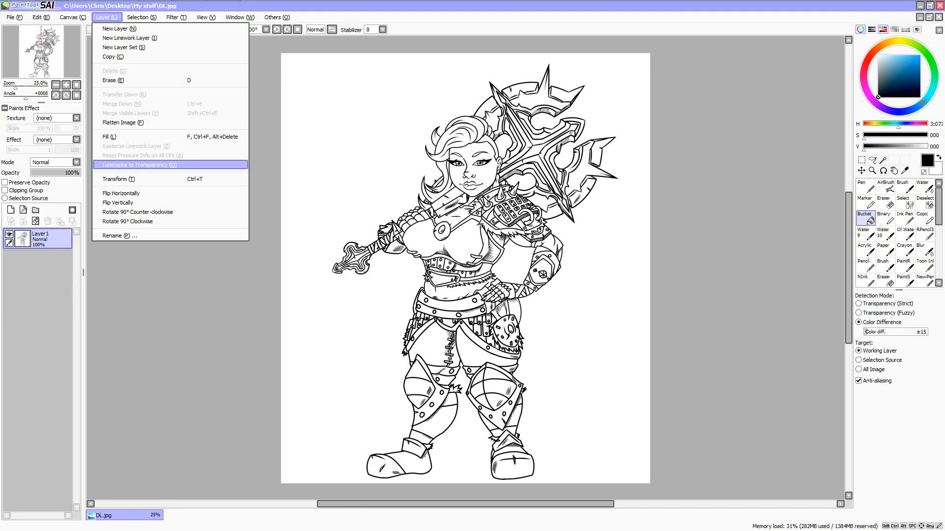
{"action": "left_click", "coordinate": [139, 165]}
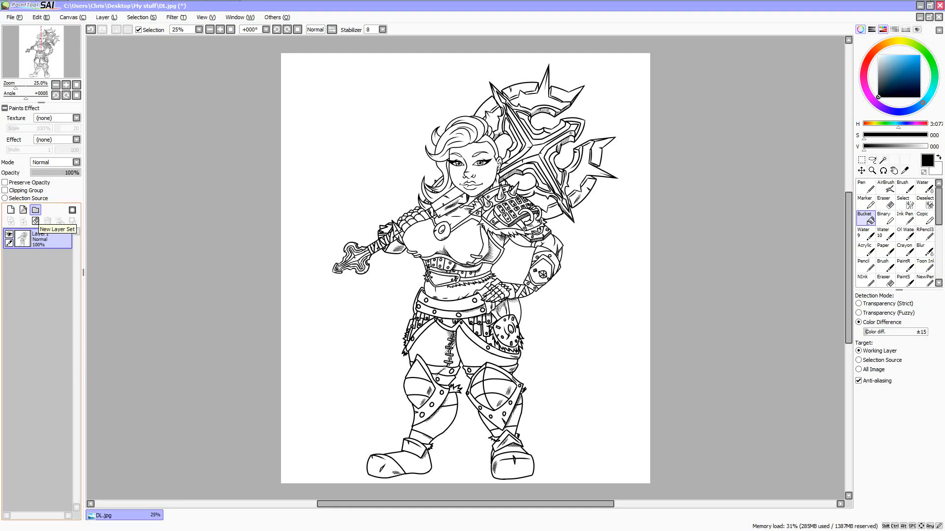
- Create a layer set and add a blank layer placed beneath the line art layer
{"action": "left_click", "coordinate": [35, 212]}
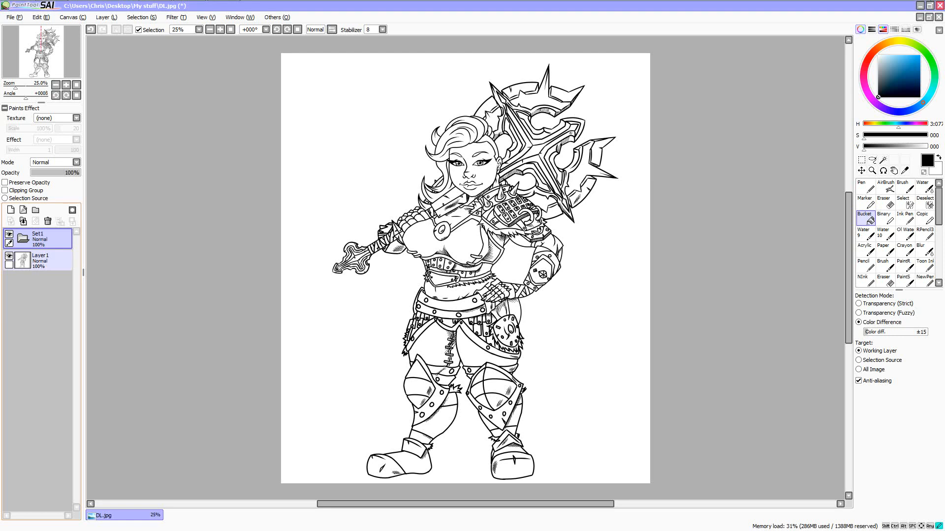
{"action": "left_click", "coordinate": [44, 261]}
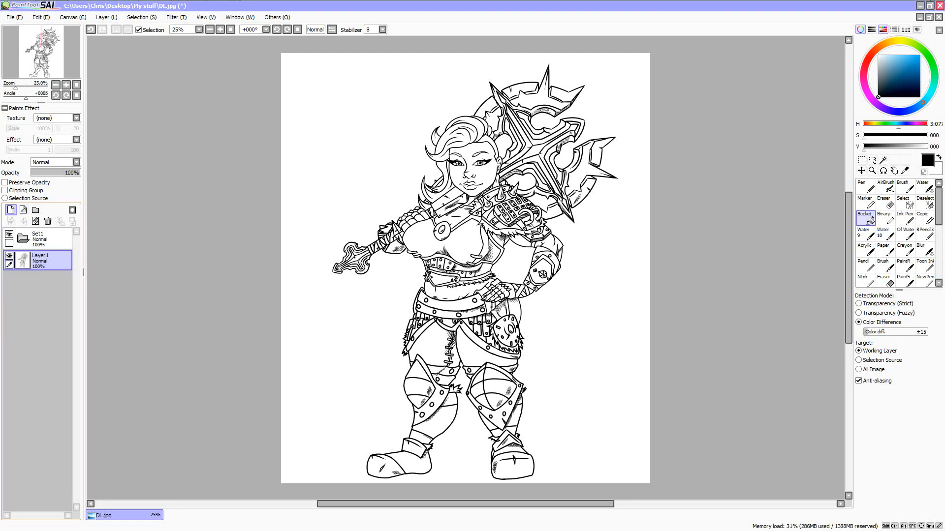
{"action": "left_click", "coordinate": [10, 210]}
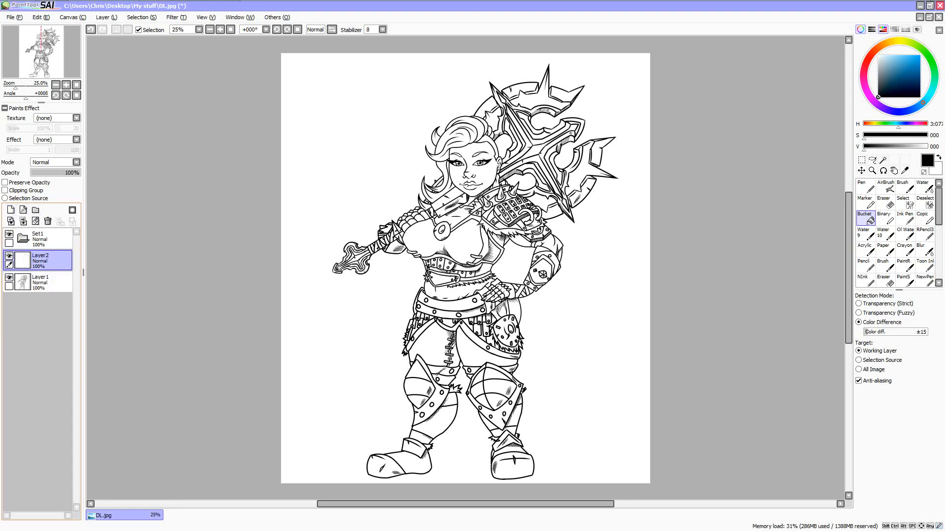
{"action": "left_click_drag", "start_coordinate": [40, 261], "coordinate": [40, 288]}
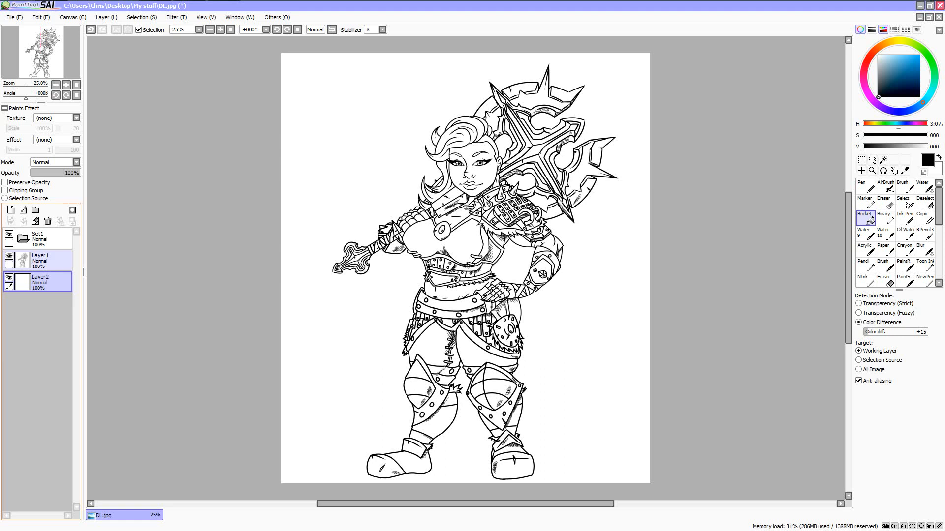
- Make the line art layer the selection source and select the background around the character with the Magic Wand
{"action": "left_click", "coordinate": [44, 260]}
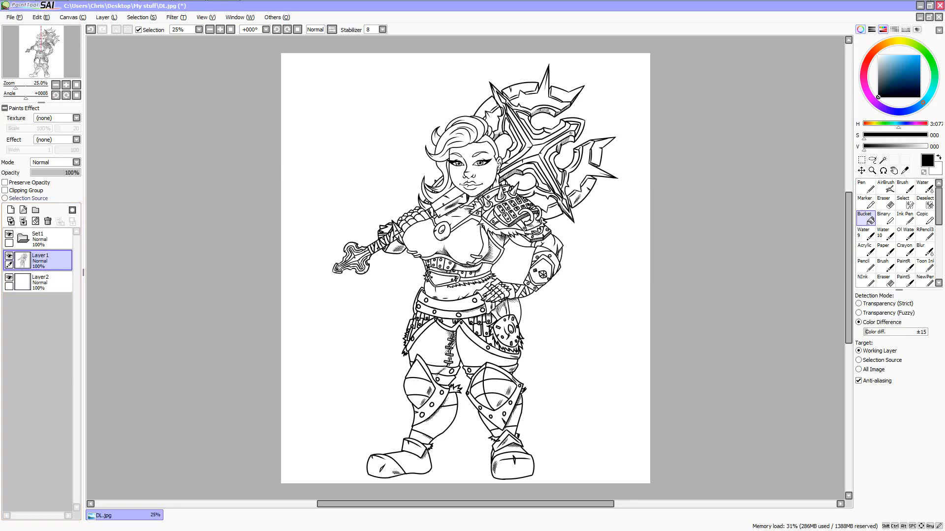
{"action": "left_click", "coordinate": [5, 199]}
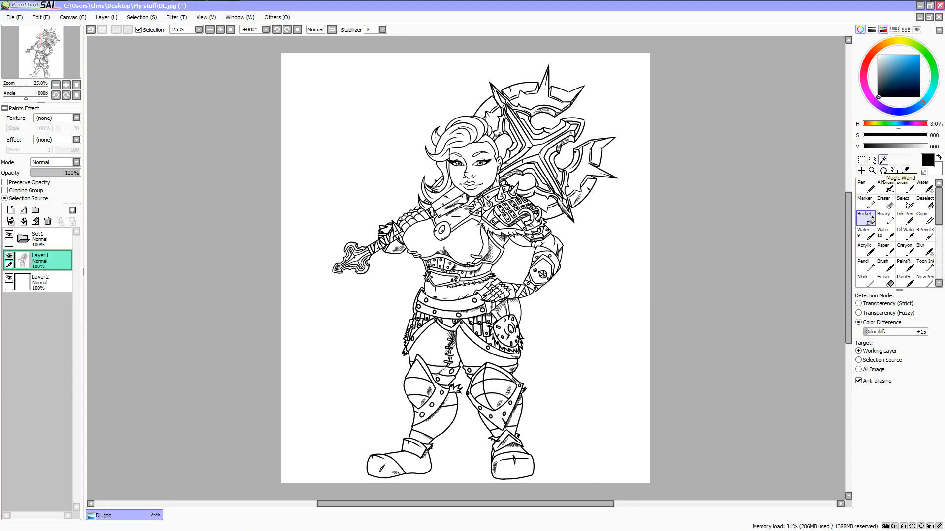
{"action": "left_click", "coordinate": [884, 160]}
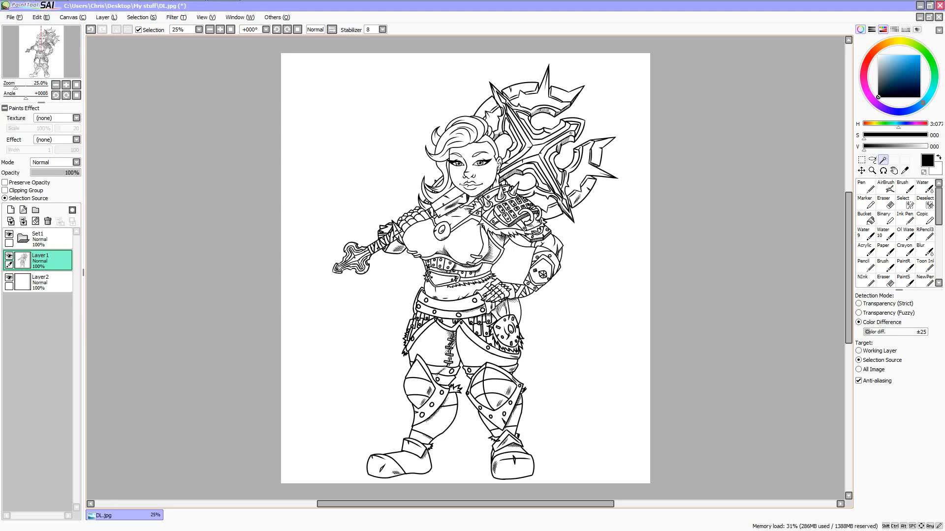
{"action": "left_click", "coordinate": [355, 148]}
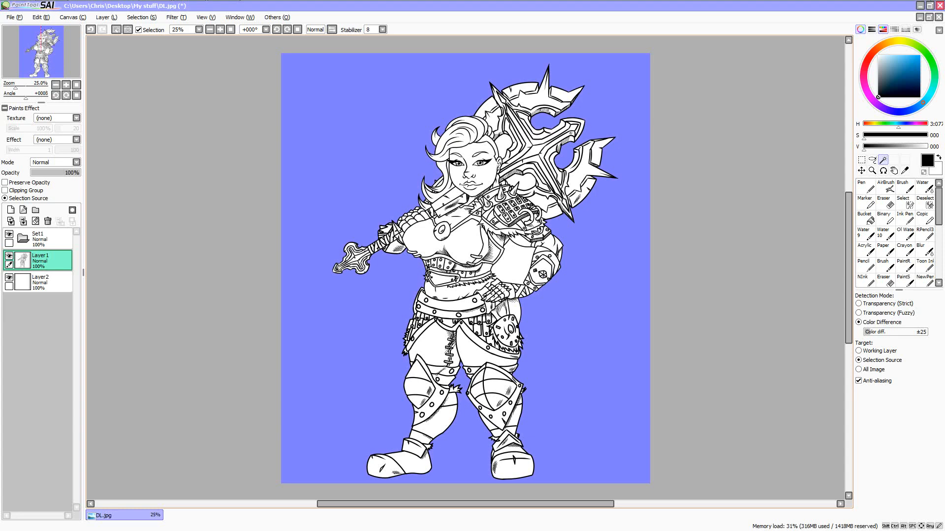
- Add the enclosed background gaps beside the bent arm and around the axe head to the Magic Wand selection
{"action": "scroll", "coordinate": [606, 244], "scroll_direction": "up", "scroll_amount": 1}
{"action": "scroll", "coordinate": [551, 232], "scroll_direction": "up", "scroll_amount": 1}
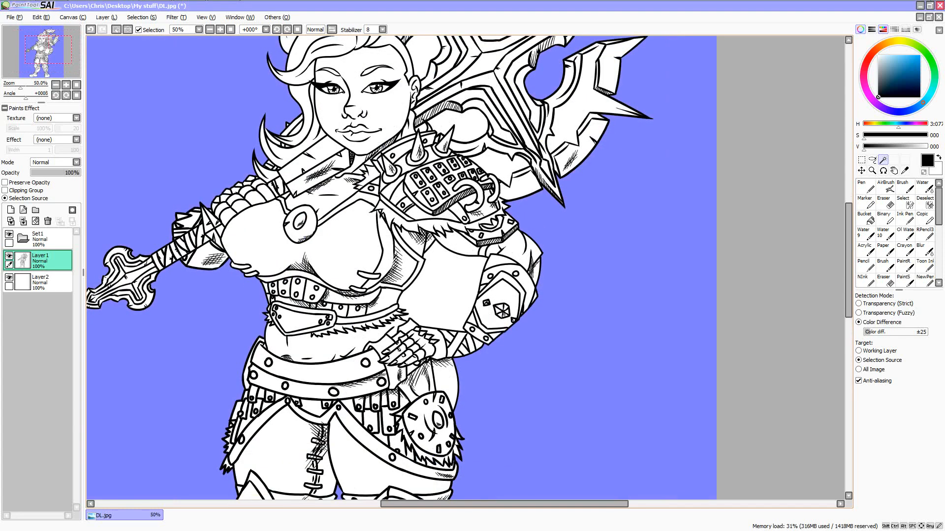
{"action": "scroll", "coordinate": [452, 218], "scroll_direction": "down", "scroll_amount": 1}
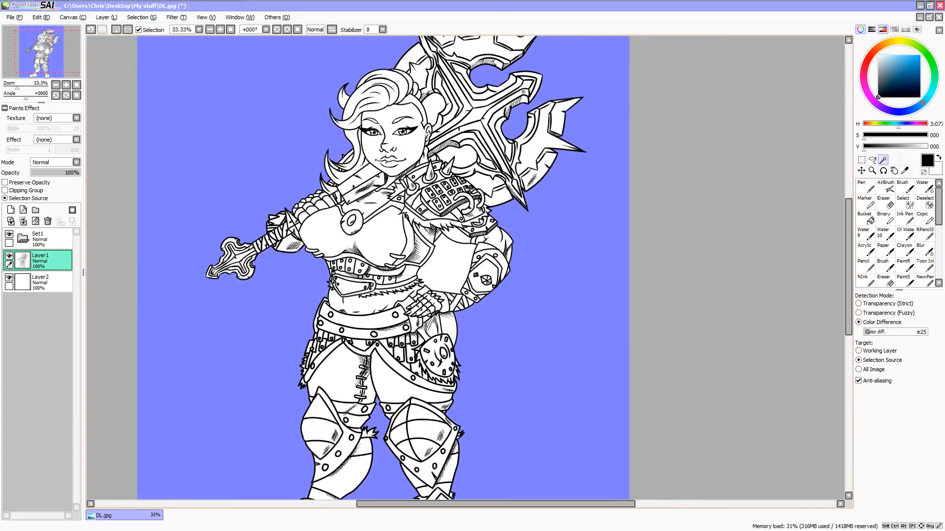
{"action": "left_click", "coordinate": [445, 266]}
{"action": "left_click", "coordinate": [459, 157]}
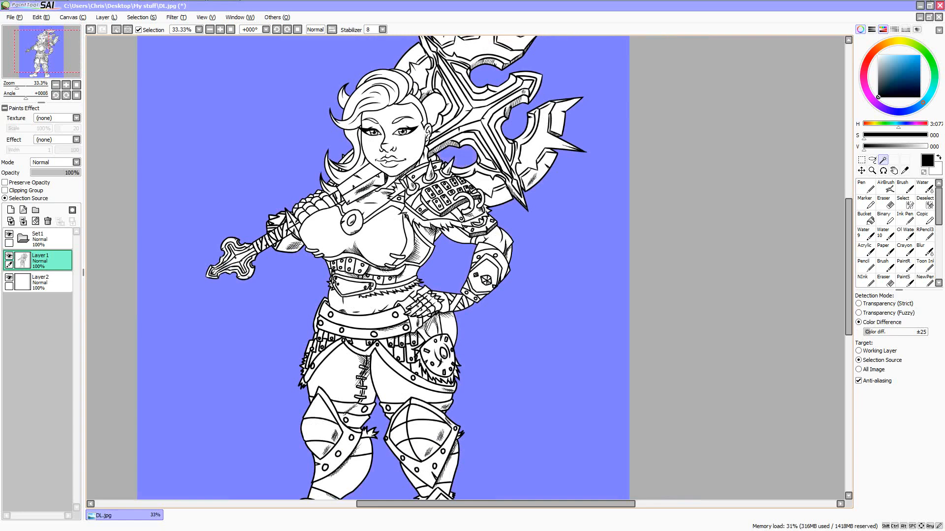
{"action": "scroll", "coordinate": [433, 110], "scroll_direction": "down", "scroll_amount": 2}
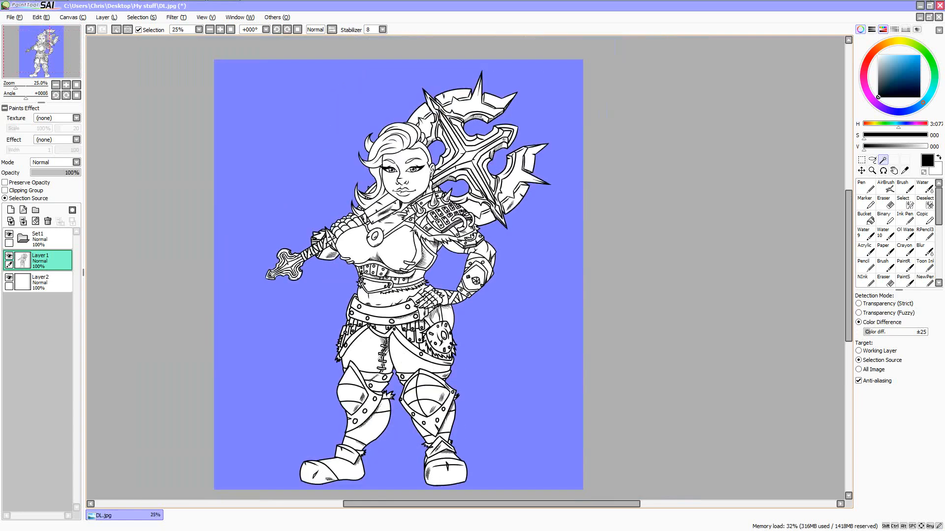
- Examine the edge of the background selection closely along the outlines of the character's hair
{"action": "scroll", "coordinate": [433, 111], "scroll_direction": "up", "scroll_amount": 1}
{"action": "scroll", "coordinate": [407, 252], "scroll_direction": "up", "scroll_amount": 2}
{"action": "scroll", "coordinate": [433, 251], "scroll_direction": "down", "scroll_amount": 1}
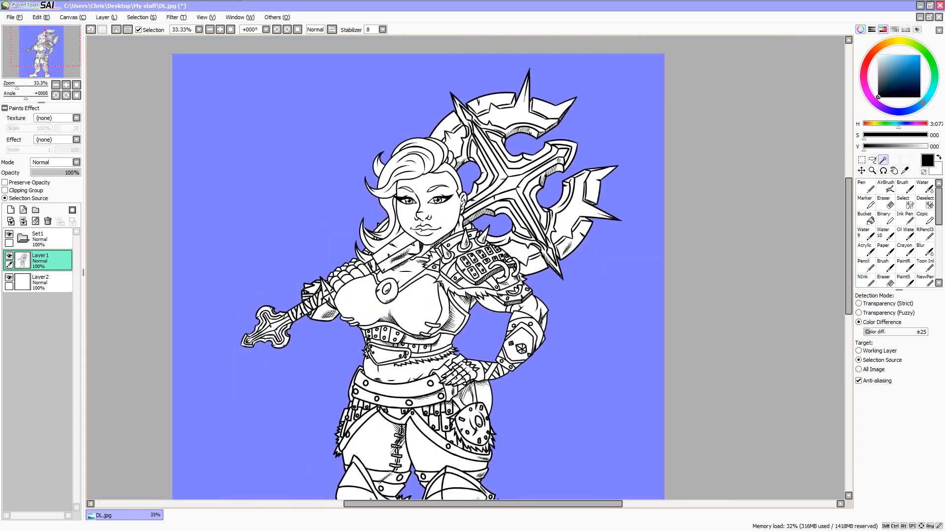
{"action": "scroll", "coordinate": [462, 255], "scroll_direction": "up", "scroll_amount": 1}
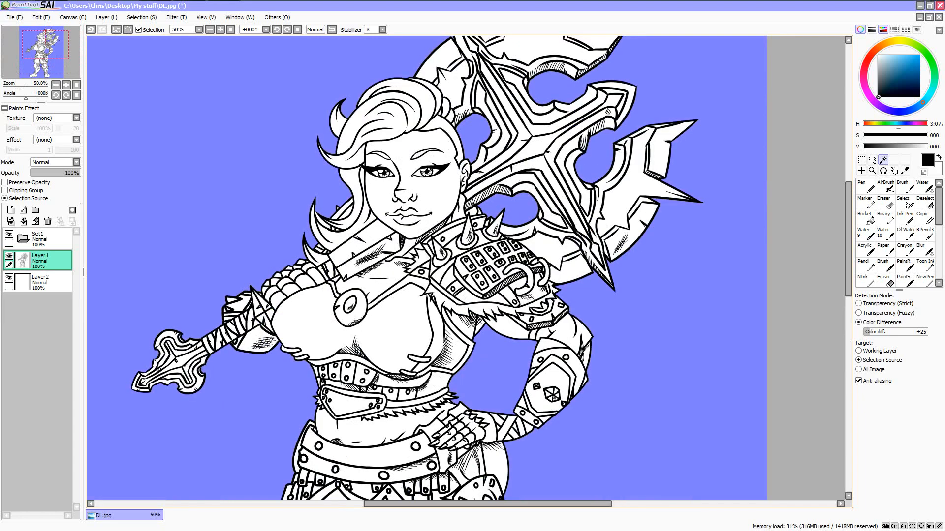
{"action": "scroll", "coordinate": [322, 69], "scroll_direction": "up", "scroll_amount": 3}
{"action": "scroll", "coordinate": [322, 69], "scroll_direction": "down", "scroll_amount": 2}
{"action": "scroll", "coordinate": [323, 69], "scroll_direction": "up", "scroll_amount": 3}
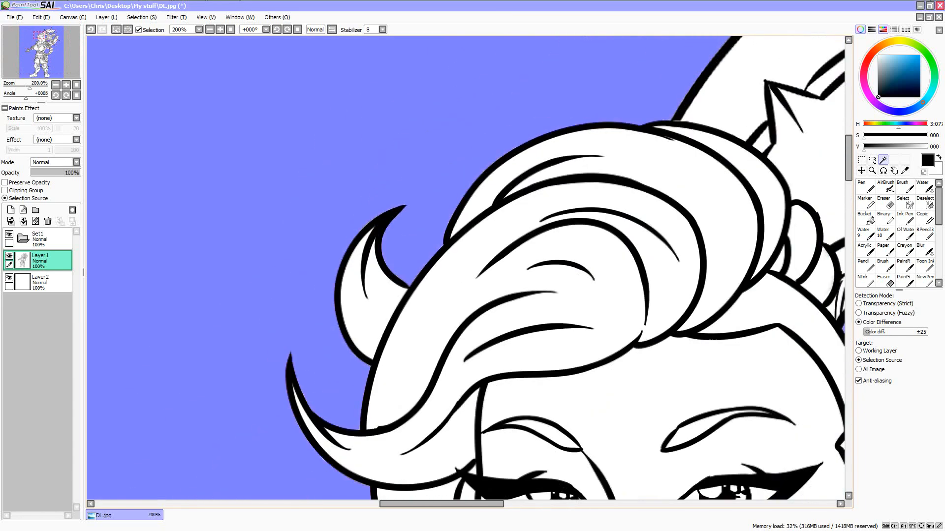
{"action": "scroll", "coordinate": [405, 204], "scroll_direction": "up", "scroll_amount": 3}
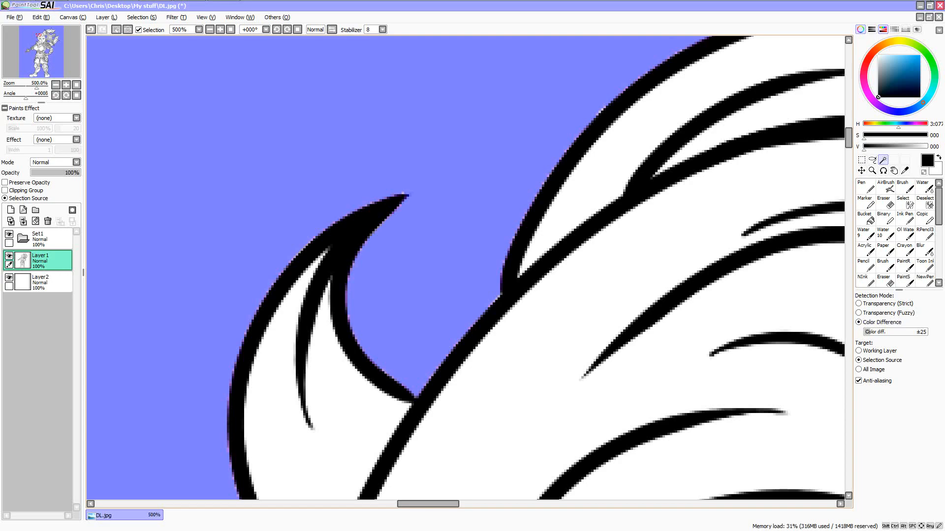
{"action": "scroll", "coordinate": [318, 250], "scroll_direction": "down", "scroll_amount": 5}
{"action": "scroll", "coordinate": [322, 379], "scroll_direction": "up", "scroll_amount": 2}
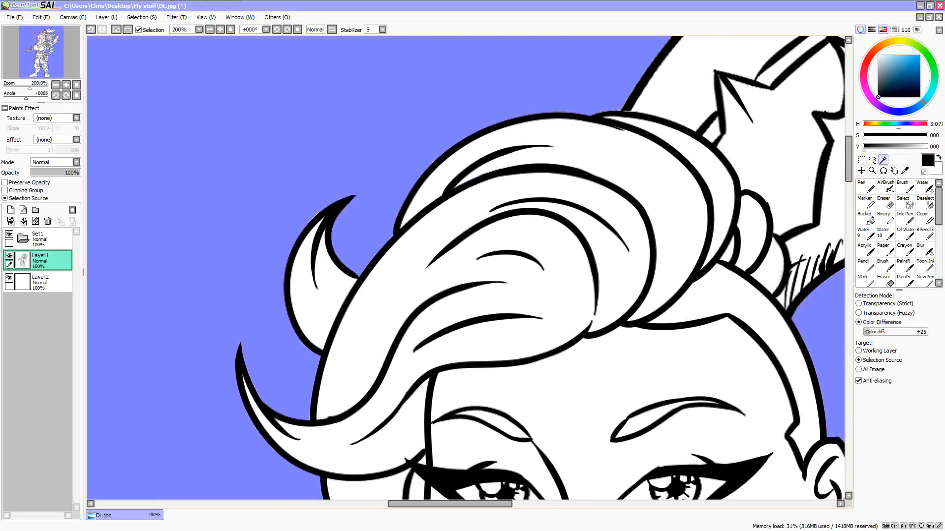
{"action": "scroll", "coordinate": [465, 271], "scroll_direction": "up", "scroll_amount": 4}
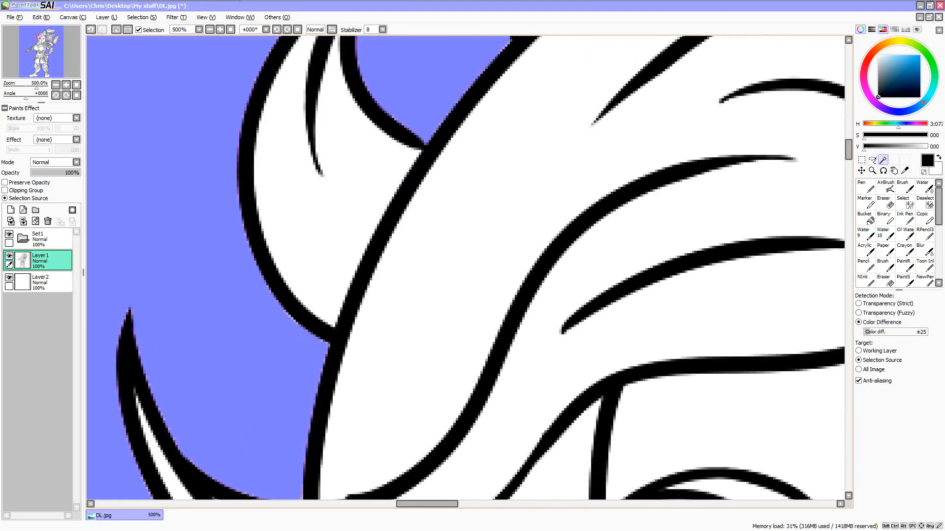
{"action": "scroll", "coordinate": [465, 268], "scroll_direction": "down", "scroll_amount": 2}
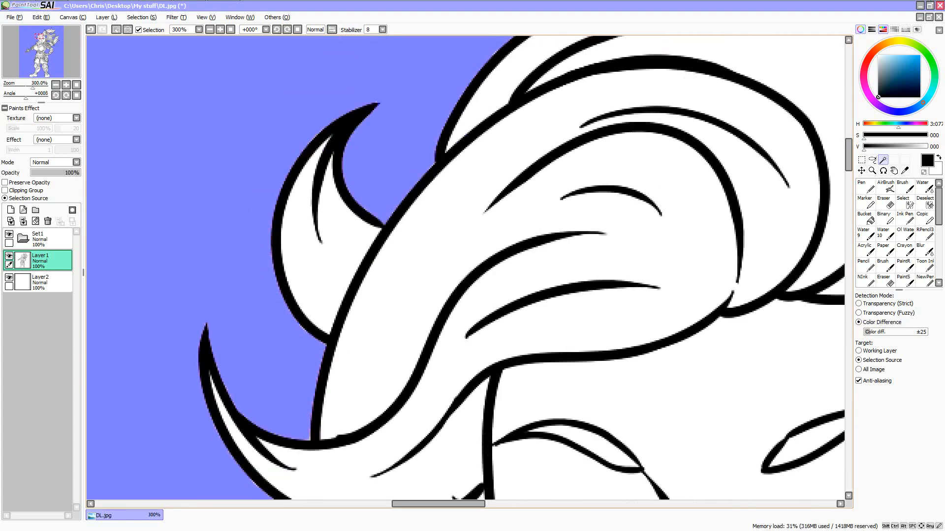
- Look through the keyboard shortcut preferences for the Increment Selection assignment and close them without changes
{"action": "left_click", "coordinate": [142, 17]}
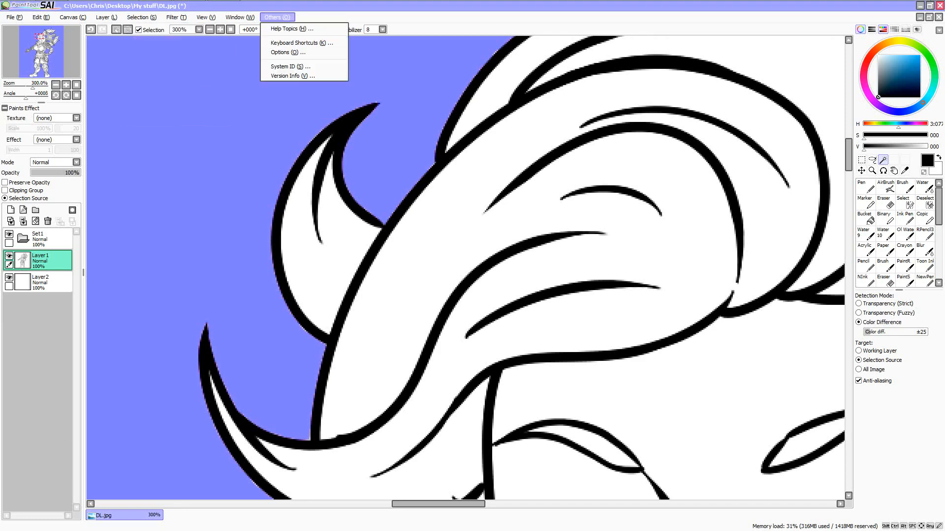
{"action": "mouse_move", "coordinate": [239, 17]}
{"action": "mouse_move", "coordinate": [277, 17]}
{"action": "left_click", "coordinate": [301, 43]}
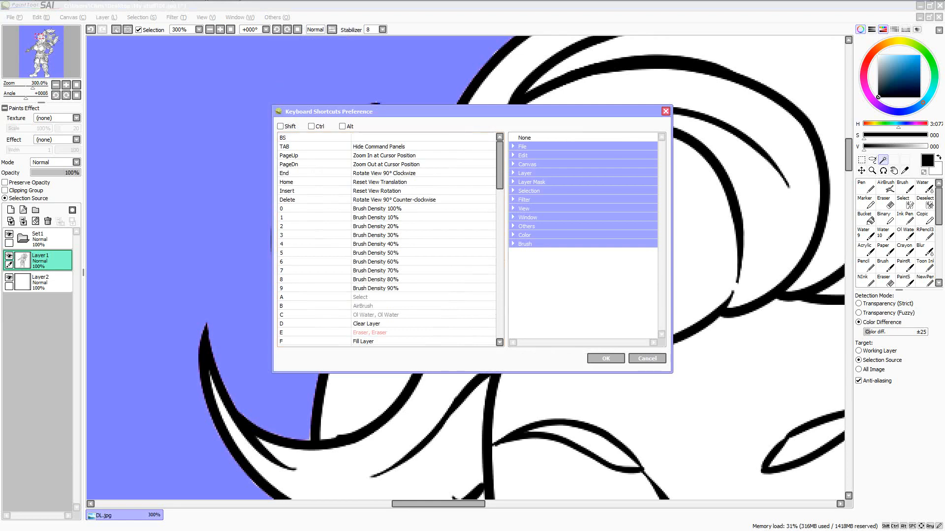
{"action": "left_click_drag", "start_coordinate": [472, 111], "coordinate": [509, 110]}
{"action": "left_click_drag", "start_coordinate": [537, 165], "coordinate": [537, 172]}
{"action": "scroll", "coordinate": [352, 181], "scroll_direction": "up", "scroll_amount": 2}
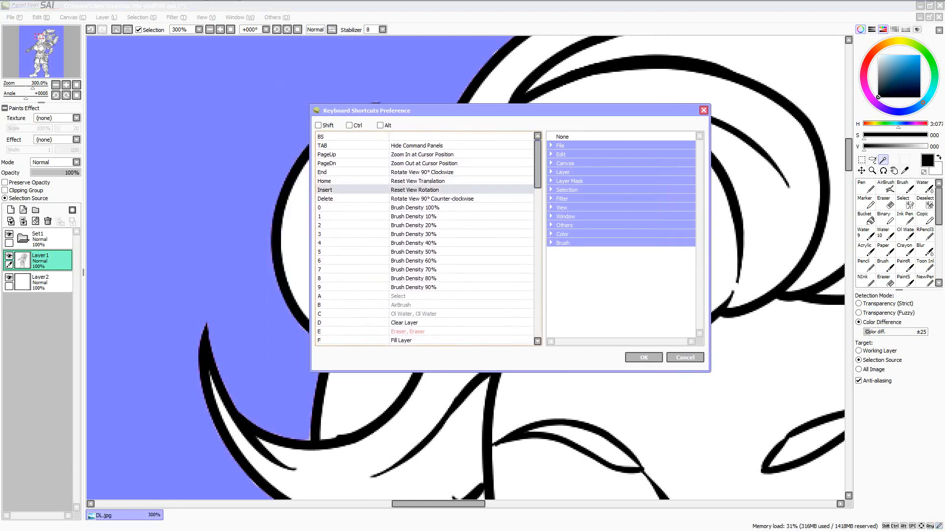
{"action": "scroll", "coordinate": [352, 181], "scroll_direction": "down", "scroll_amount": 7}
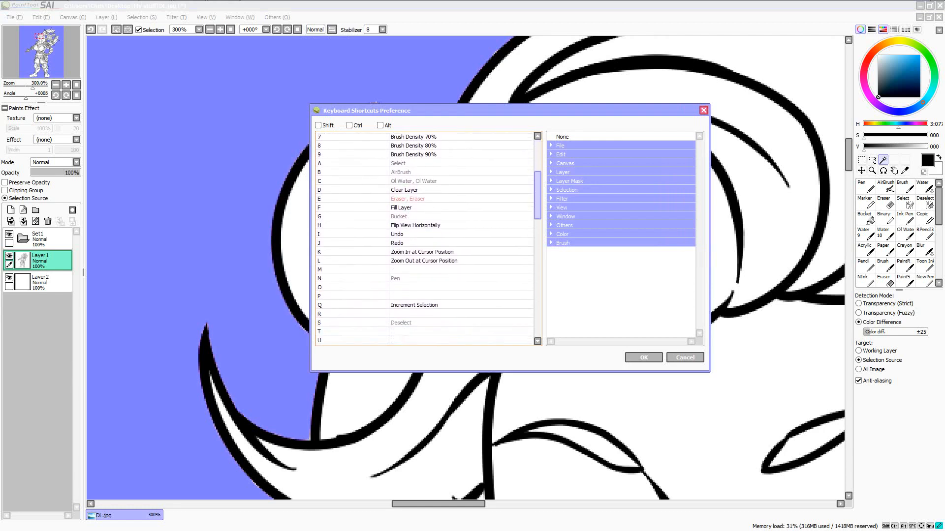
{"action": "scroll", "coordinate": [352, 181], "scroll_direction": "down", "scroll_amount": 1}
{"action": "scroll", "coordinate": [351, 181], "scroll_direction": "down", "scroll_amount": 1}
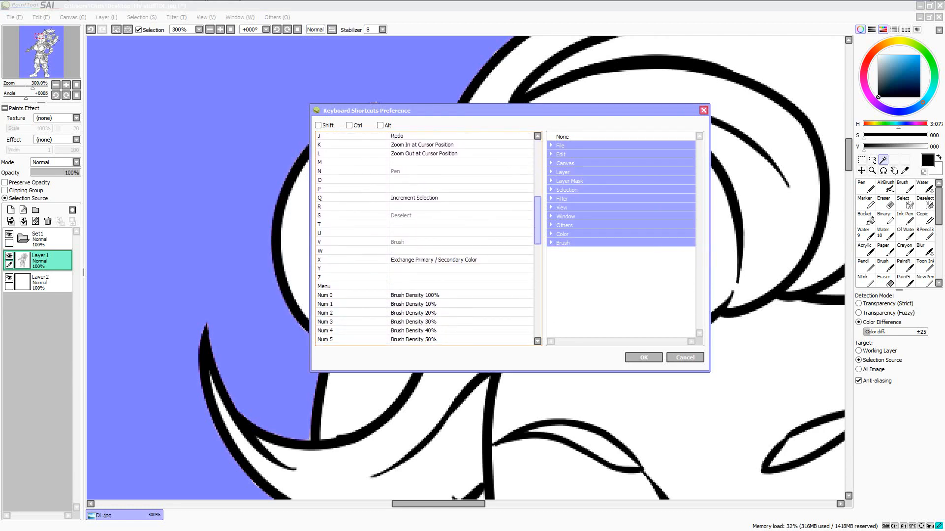
{"action": "scroll", "coordinate": [426, 239], "scroll_direction": "down", "scroll_amount": 15}
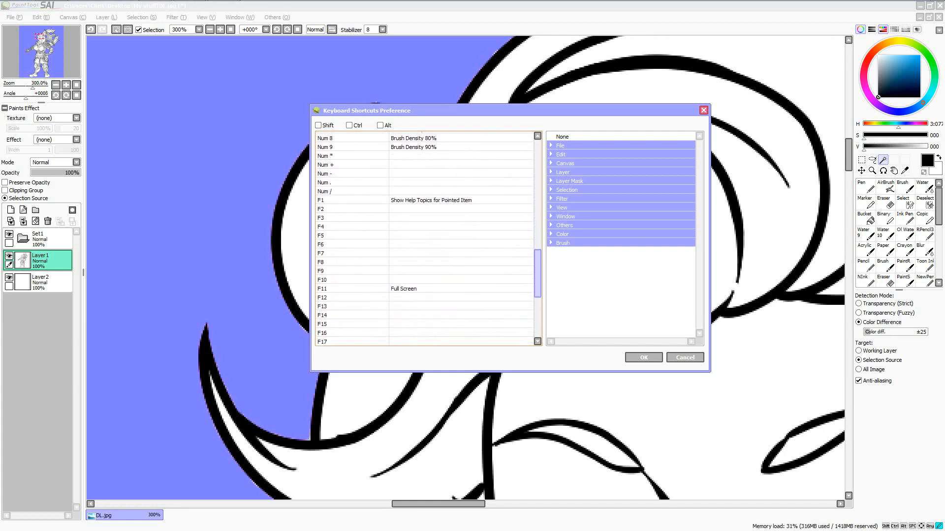
{"action": "scroll", "coordinate": [426, 239], "scroll_direction": "up", "scroll_amount": 15}
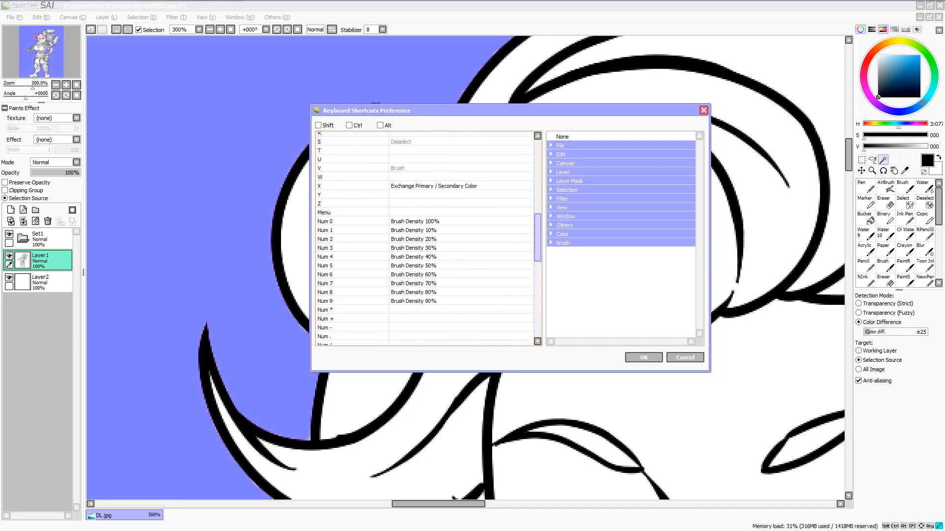
{"action": "scroll", "coordinate": [424, 239], "scroll_direction": "up", "scroll_amount": 6}
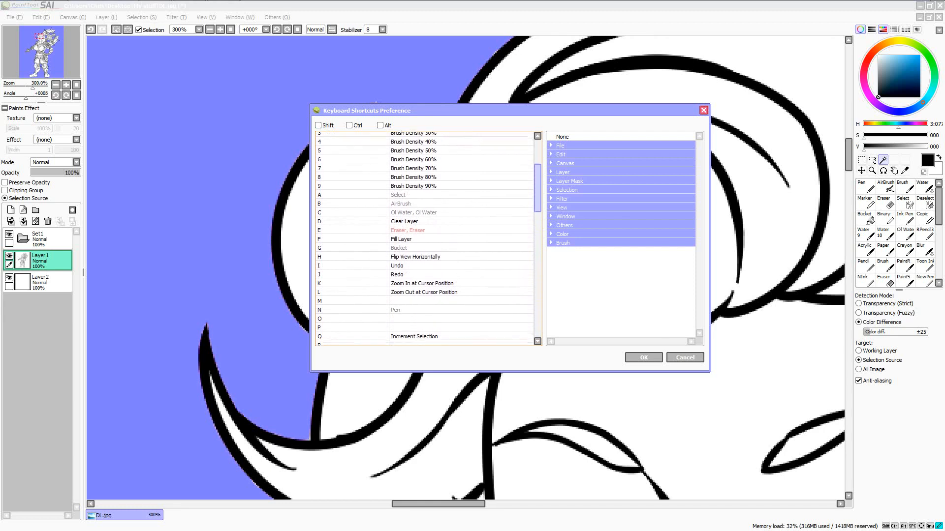
{"action": "scroll", "coordinate": [426, 239], "scroll_direction": "down", "scroll_amount": 3}
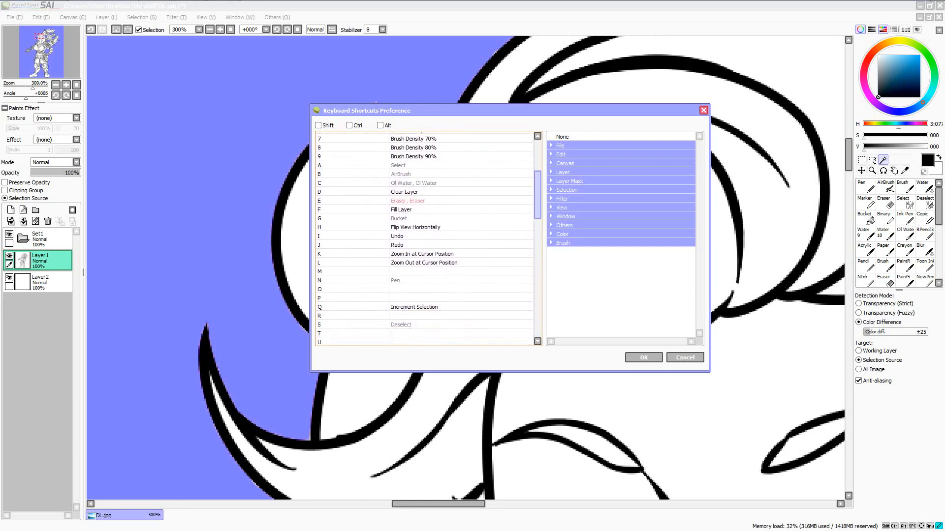
{"action": "scroll", "coordinate": [426, 286], "scroll_direction": "down", "scroll_amount": 1}
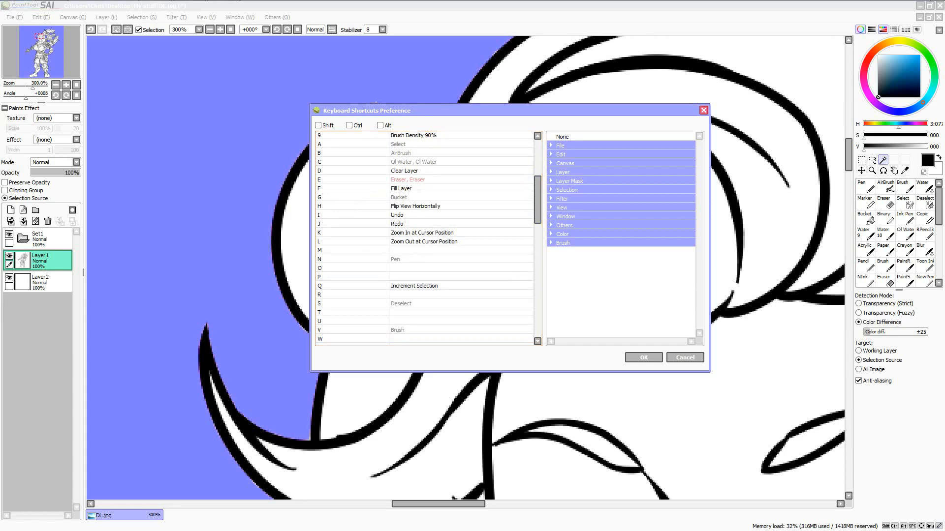
{"action": "left_click", "coordinate": [703, 110]}
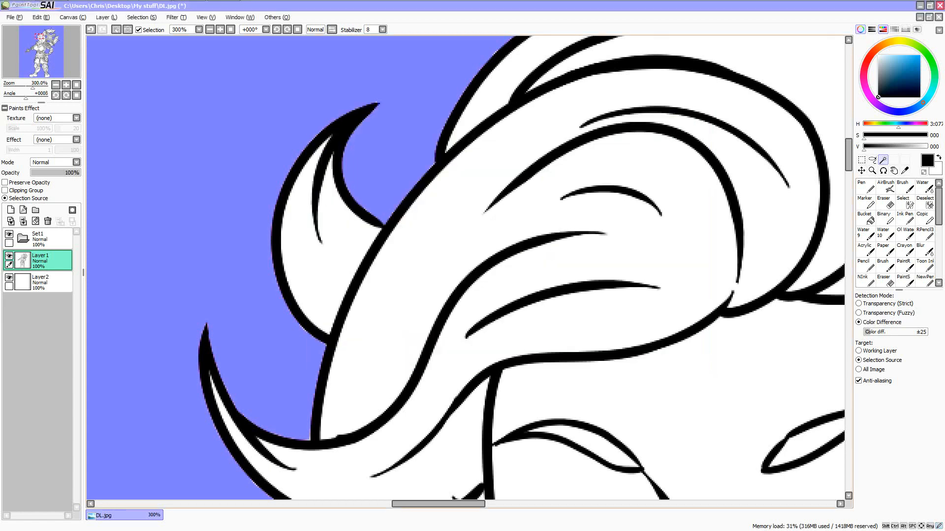
- Increment the background selection three times so that it extends into the character's black outlines
{"action": "scroll", "coordinate": [267, 152], "scroll_direction": "down", "scroll_amount": 1}
{"action": "scroll", "coordinate": [267, 152], "scroll_direction": "up", "scroll_amount": 2}
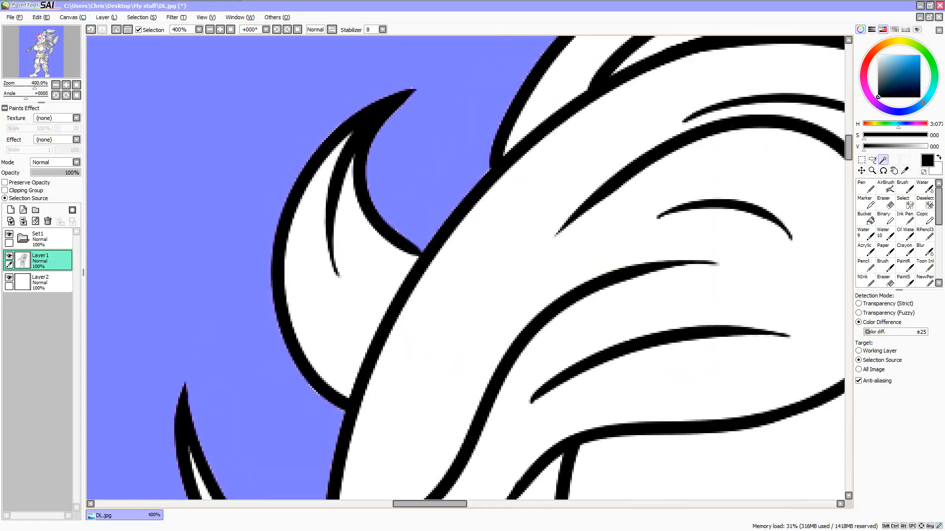
{"action": "key", "text": "q"}
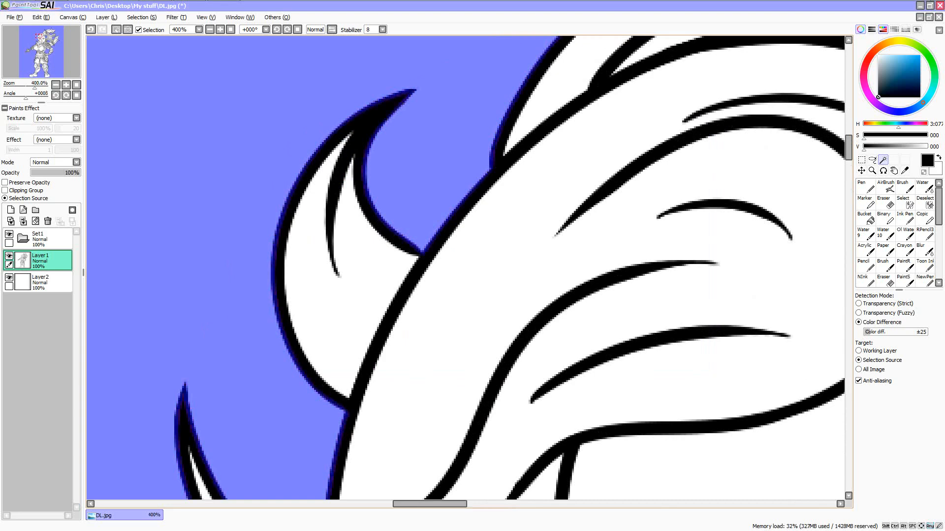
{"action": "key", "text": "q"}
{"action": "key", "text": "q"}
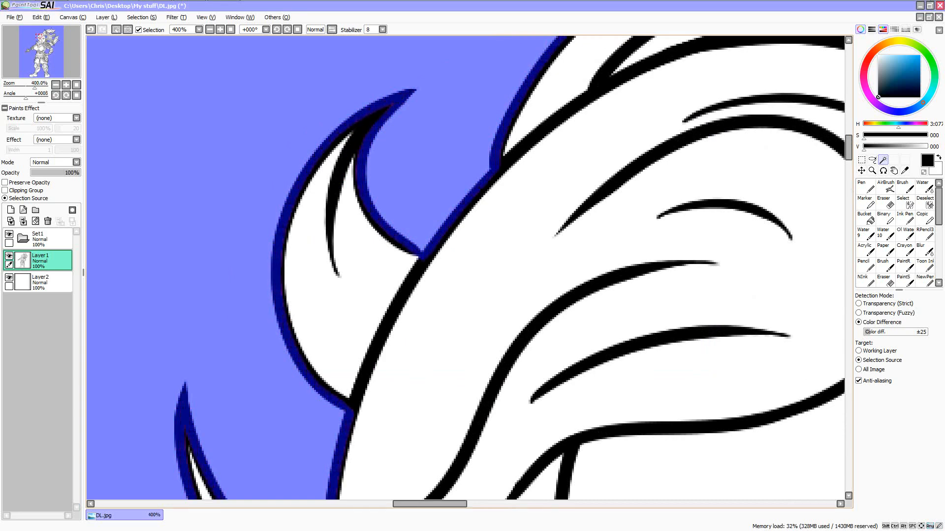
- Undo the excessive selection increments until the selection edge only slightly overlaps the character's outer outlines
{"action": "key", "text": "ctrl+z"}
{"action": "key", "text": "ctrl+z"}
{"action": "key", "text": "ctrl+z"}
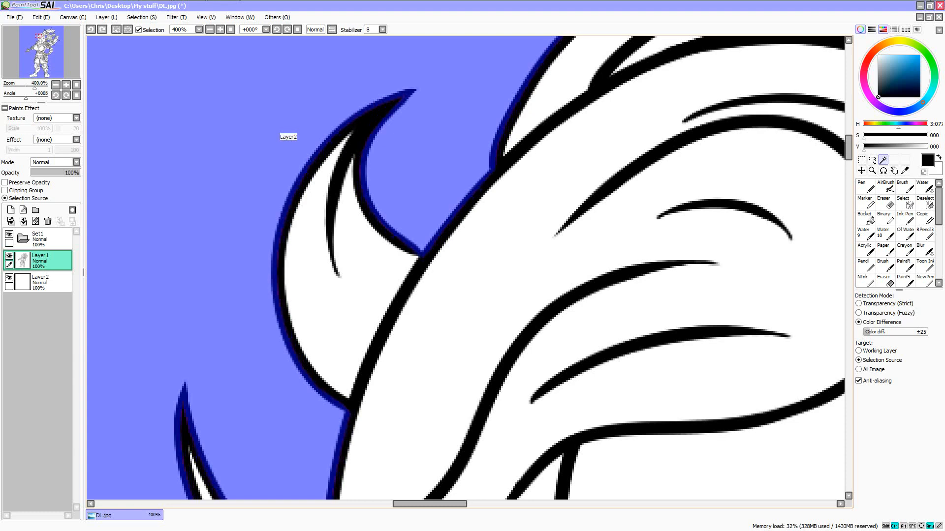
{"action": "key", "text": "ctrl+z"}
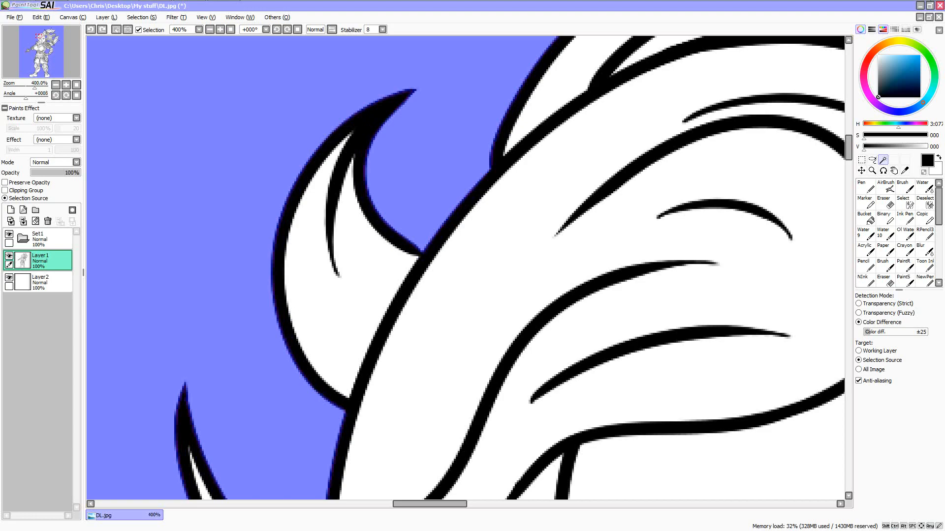
- Invert the background selection so that it covers the character and her axe
{"action": "scroll", "coordinate": [473, 132], "scroll_direction": "down", "scroll_amount": 8}
{"action": "scroll", "coordinate": [652, 146], "scroll_direction": "up", "scroll_amount": 1}
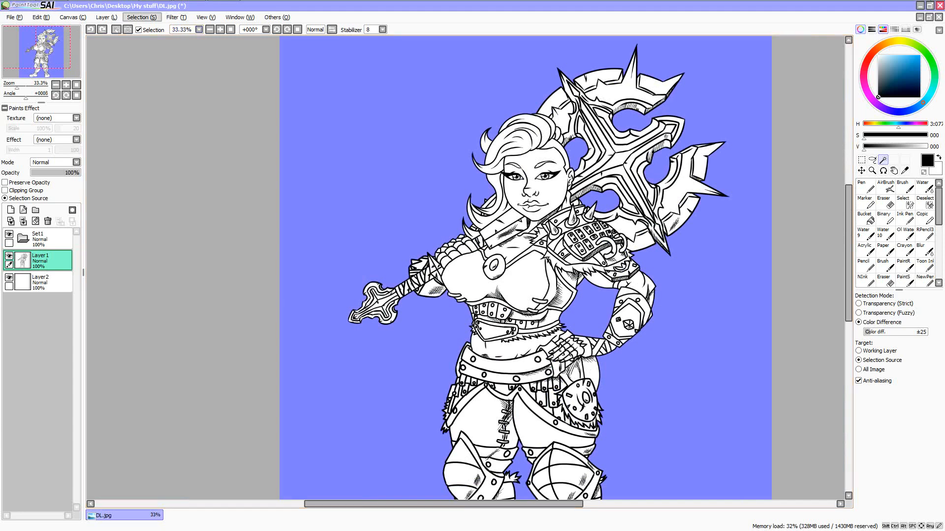
{"action": "left_click", "coordinate": [140, 17]}
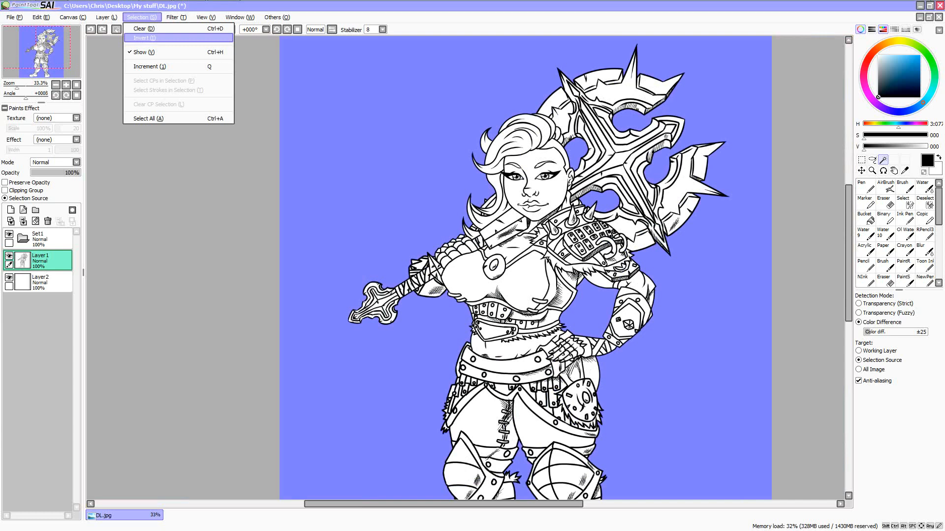
{"action": "left_click", "coordinate": [143, 38]}
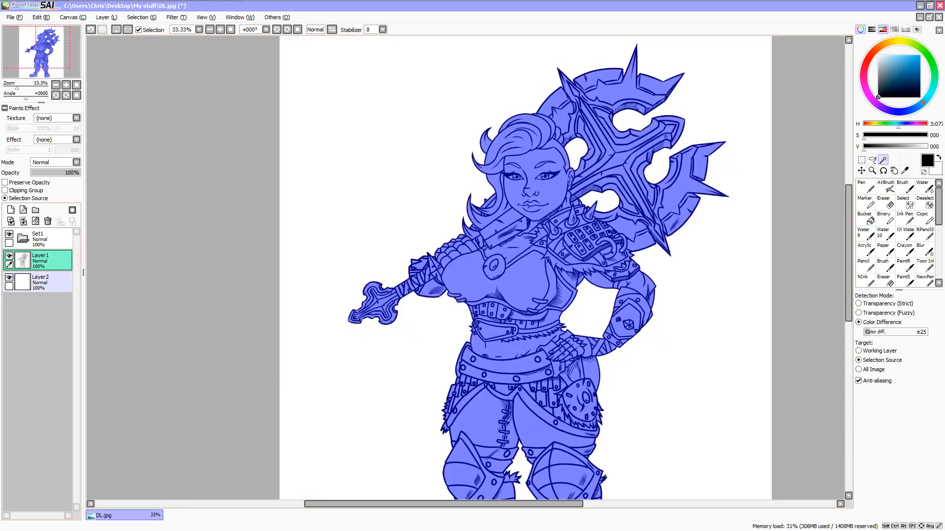
- Fill the selected character silhouette with white on Layer2 and clear the selection
{"action": "left_click", "coordinate": [43, 282]}
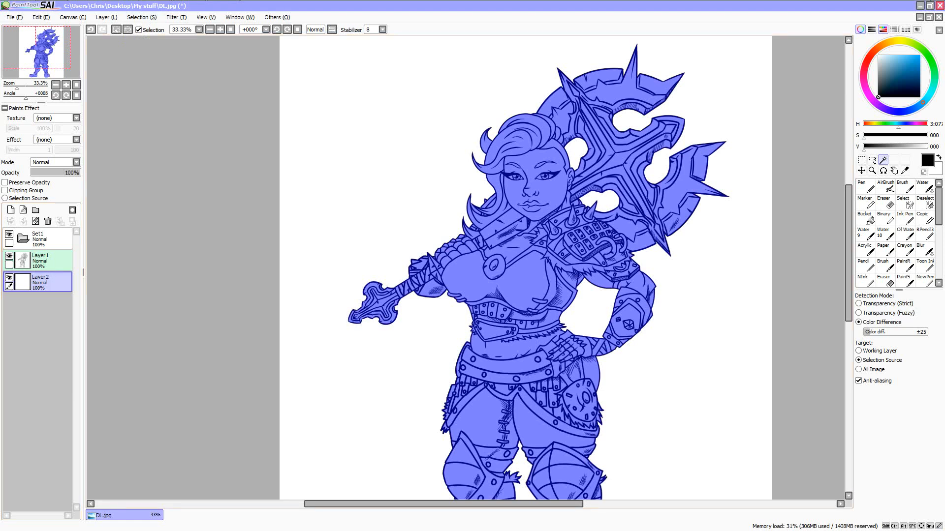
{"action": "left_click_drag", "start_coordinate": [886, 71], "coordinate": [878, 55]}
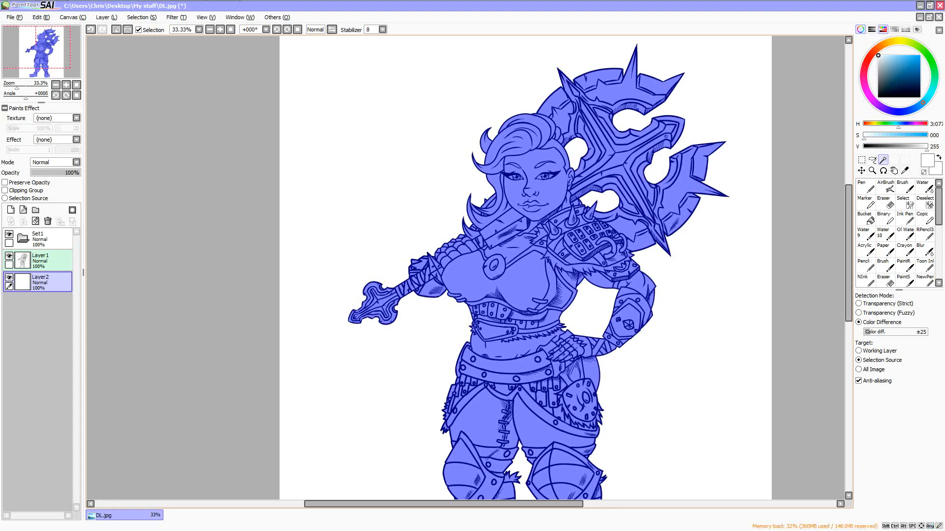
{"action": "scroll", "coordinate": [492, 265], "scroll_direction": "down", "scroll_amount": 2}
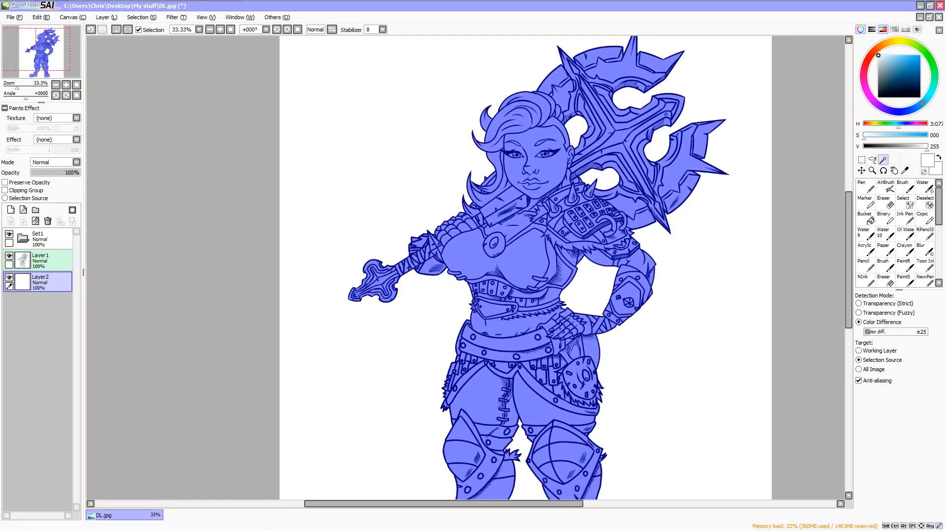
{"action": "left_click", "coordinate": [861, 159]}
{"action": "key", "text": "ctrl+d"}
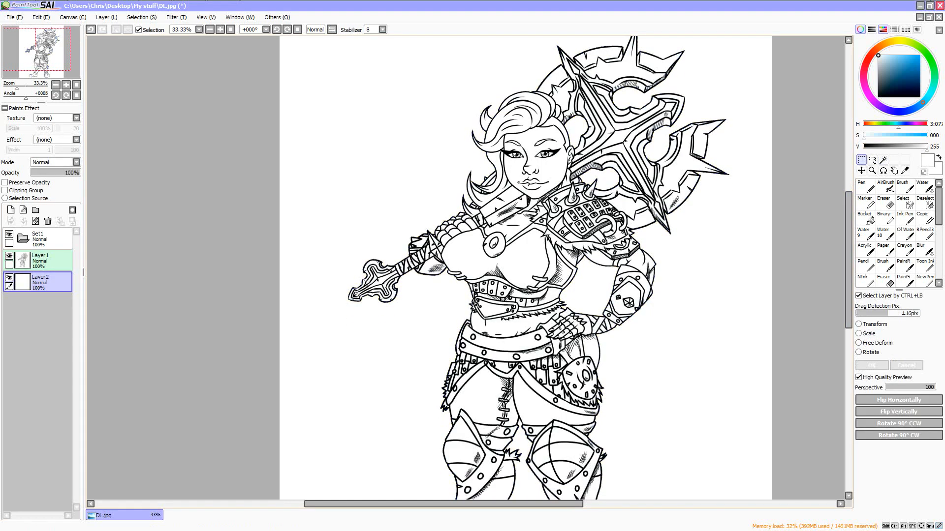
- Add a new layer beneath Layer2 and fill it with black using the Bucket tool
{"action": "left_click", "coordinate": [10, 209]}
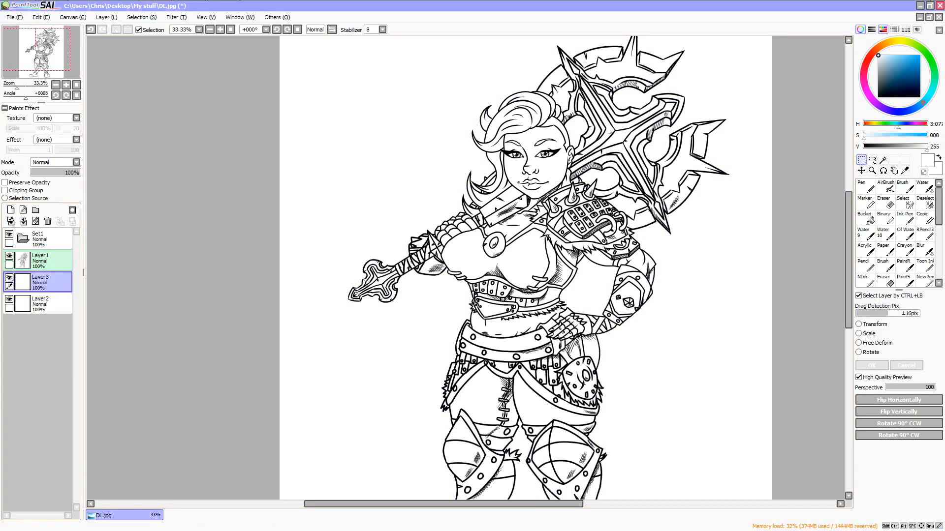
{"action": "left_click_drag", "start_coordinate": [50, 282], "coordinate": [50, 304]}
{"action": "left_click", "coordinate": [865, 217]}
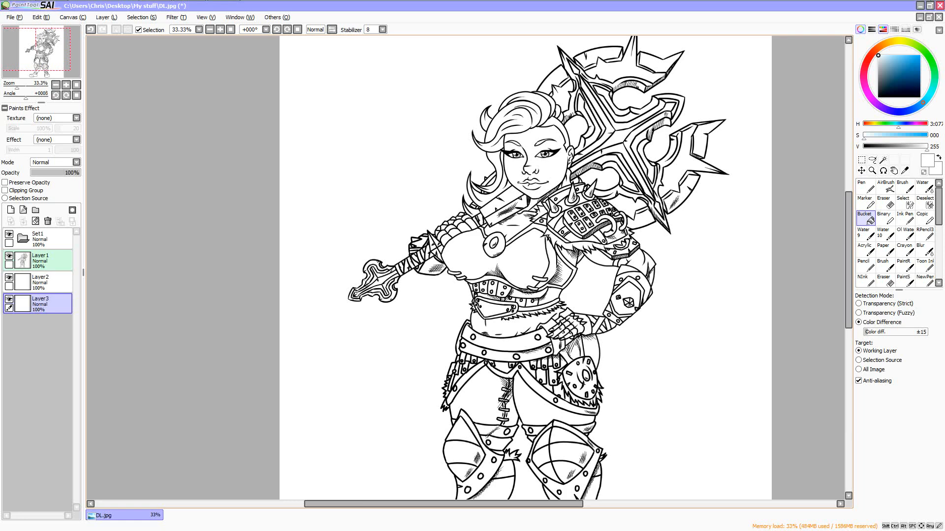
{"action": "left_click", "coordinate": [878, 97]}
{"action": "left_click", "coordinate": [369, 172]}
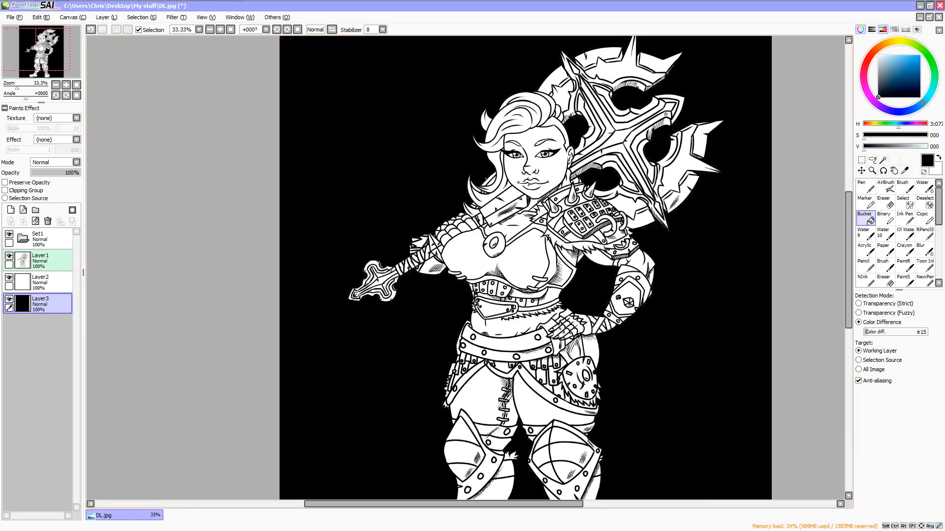
- Toggle Layer2's visibility repeatedly to check the white silhouette against the black backing
{"action": "left_click", "coordinate": [9, 278]}
{"action": "left_click", "coordinate": [9, 277]}
{"action": "left_click", "coordinate": [9, 277]}
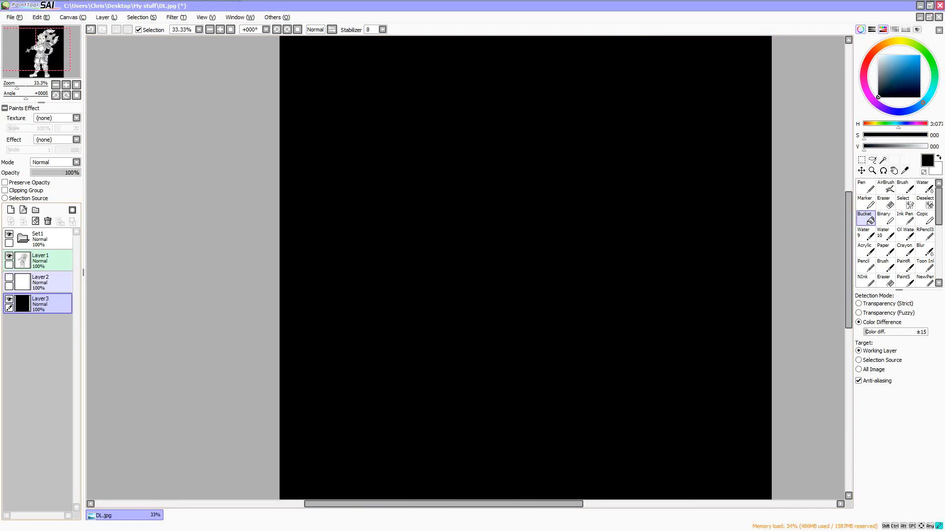
{"action": "left_click", "coordinate": [9, 277]}
{"action": "left_click", "coordinate": [9, 277]}
{"action": "left_click", "coordinate": [9, 278]}
{"action": "left_click", "coordinate": [9, 278]}
{"action": "left_click", "coordinate": [9, 277]}
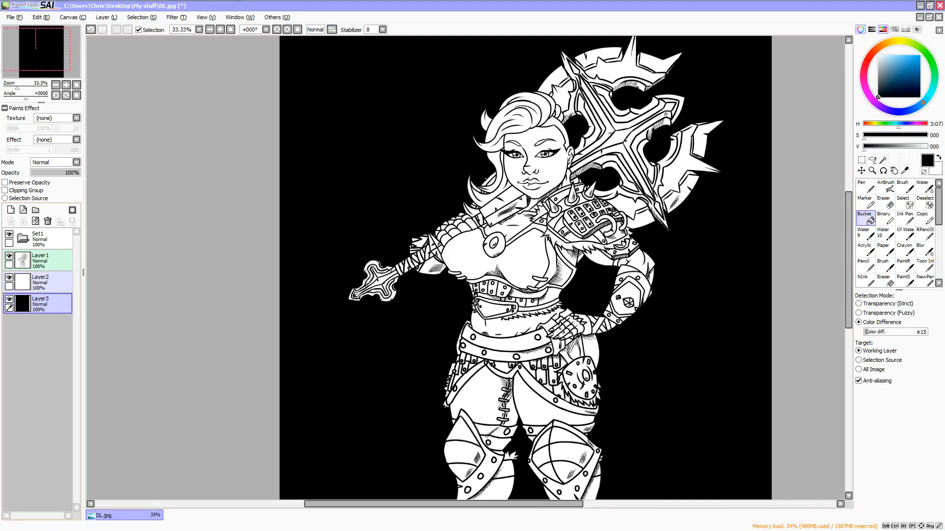
{"action": "left_click", "coordinate": [9, 277]}
{"action": "left_click", "coordinate": [9, 277]}
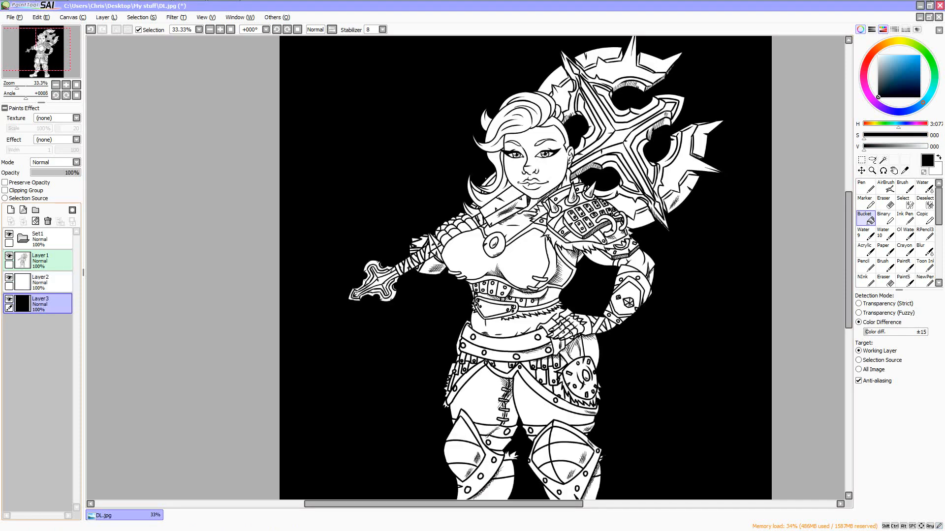
- Hide and delete the black backing layer
{"action": "left_click", "coordinate": [9, 300]}
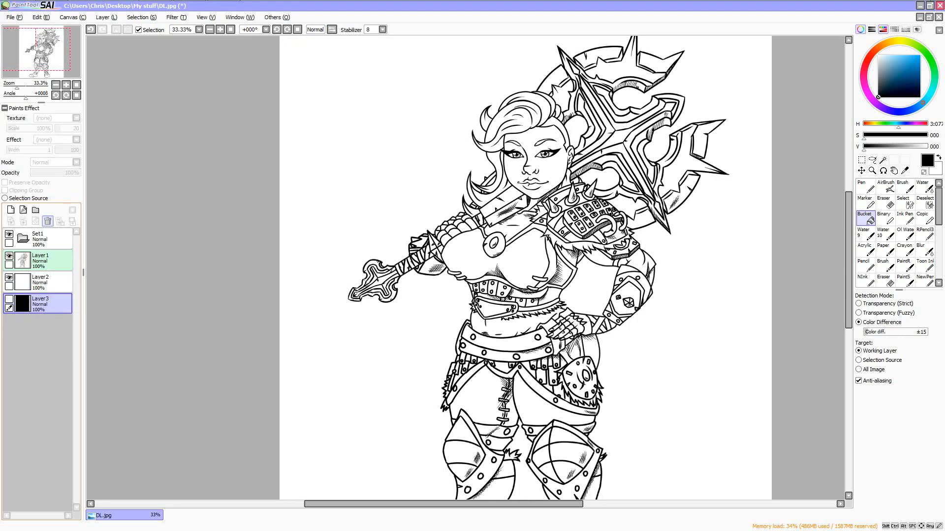
{"action": "left_click", "coordinate": [47, 221]}
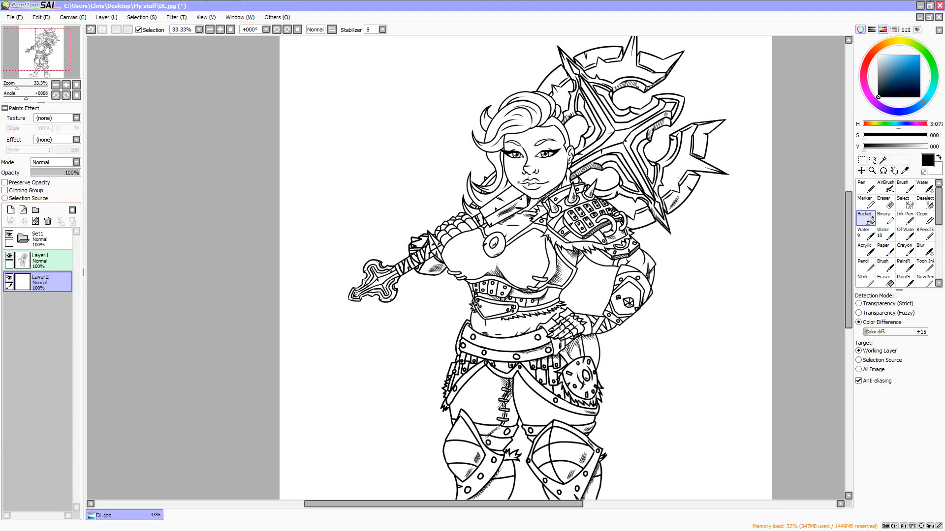
- Add a new layer directly above Layer2 and clip it to the silhouette with Clipping Group
{"action": "left_click", "coordinate": [11, 210]}
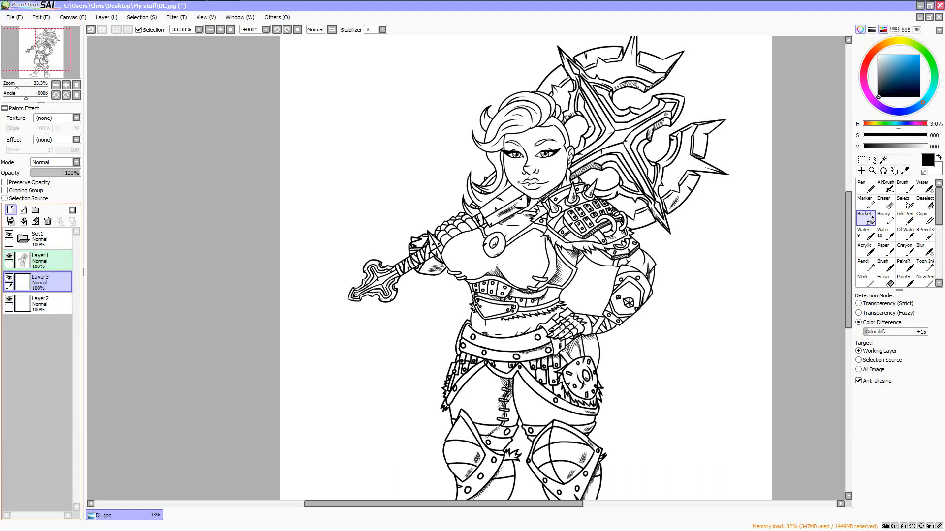
{"action": "left_click", "coordinate": [22, 190]}
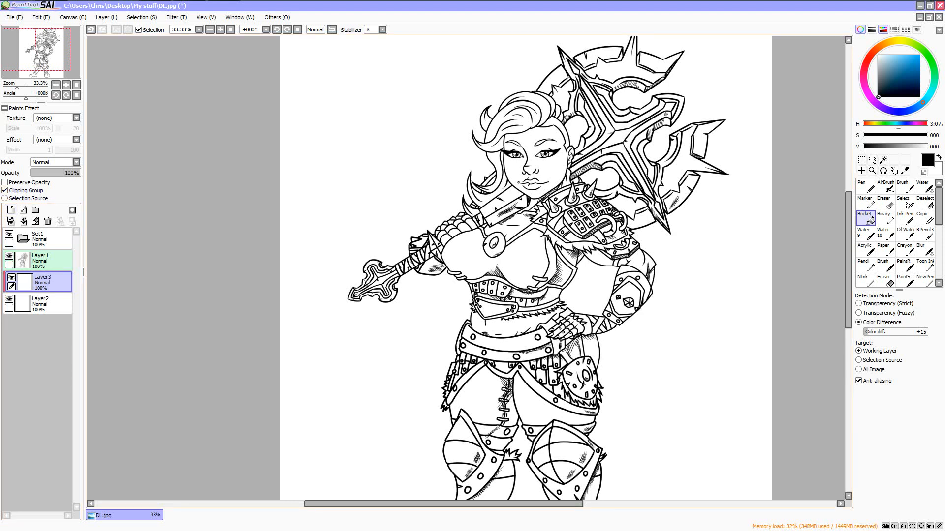
- Paint broad black strokes over the whole character on the clipped layer with the Pen at size 500
{"action": "left_click", "coordinate": [865, 186]}
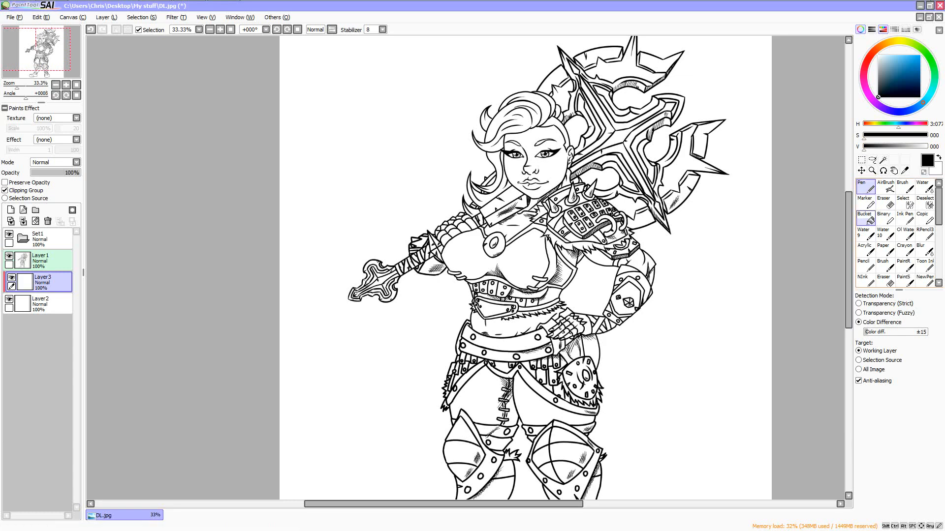
{"action": "left_click", "coordinate": [864, 187]}
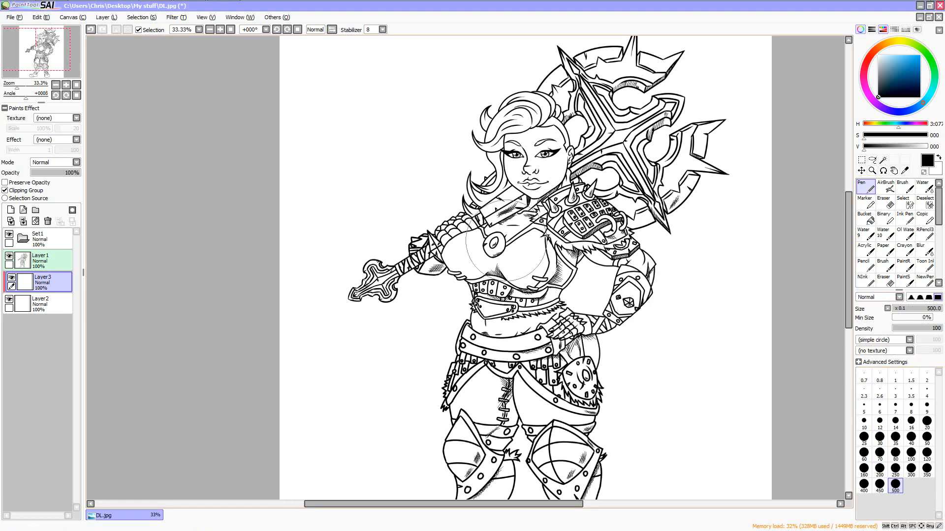
{"action": "left_click_drag", "start_coordinate": [485, 248], "coordinate": [615, 287]}
{"action": "mouse_move", "coordinate": [705, 296]}
{"action": "left_mouse_down"}
{"action": "mouse_move", "coordinate": [475, 126]}
{"action": "mouse_move", "coordinate": [475, 241]}
{"action": "mouse_move", "coordinate": [373, 159]}
{"action": "mouse_move", "coordinate": [572, 214]}
{"action": "mouse_move", "coordinate": [557, 128]}
{"action": "mouse_move", "coordinate": [490, 88]}
{"action": "mouse_move", "coordinate": [716, 149]}
{"action": "mouse_move", "coordinate": [719, 327]}
{"action": "mouse_move", "coordinate": [614, 428]}
{"action": "left_mouse_up"}
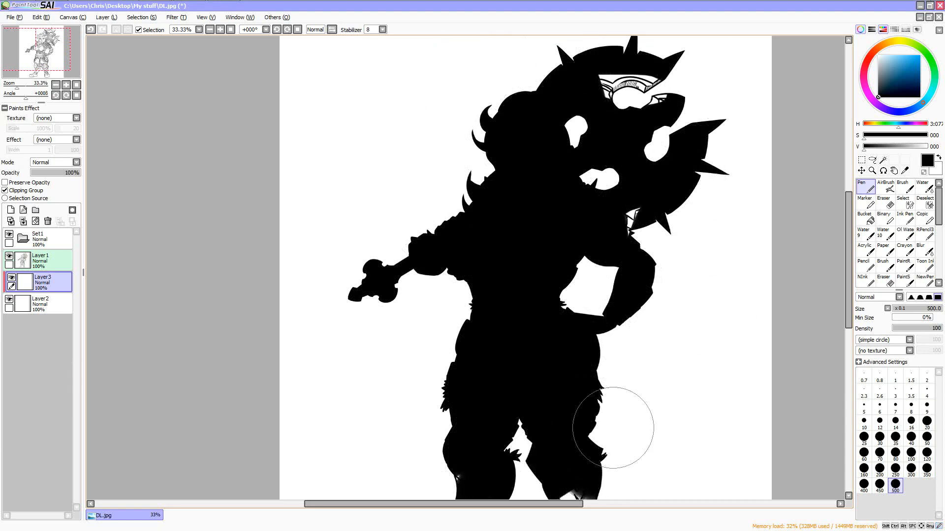
{"action": "scroll", "coordinate": [613, 427], "scroll_direction": "up", "scroll_amount": 2}
{"action": "scroll", "coordinate": [549, 416], "scroll_direction": "down", "scroll_amount": 4}
{"action": "mouse_move", "coordinate": [490, 482]}
{"action": "left_mouse_down"}
{"action": "mouse_move", "coordinate": [542, 466]}
{"action": "mouse_move", "coordinate": [577, 479]}
{"action": "mouse_move", "coordinate": [516, 270]}
{"action": "mouse_move", "coordinate": [555, 319]}
{"action": "mouse_move", "coordinate": [548, 245]}
{"action": "mouse_move", "coordinate": [627, 266]}
{"action": "mouse_move", "coordinate": [508, 296]}
{"action": "left_mouse_up"}
- Undo the black Pen strokes on the clipped layer
{"action": "key", "text": "ctrl+z"}
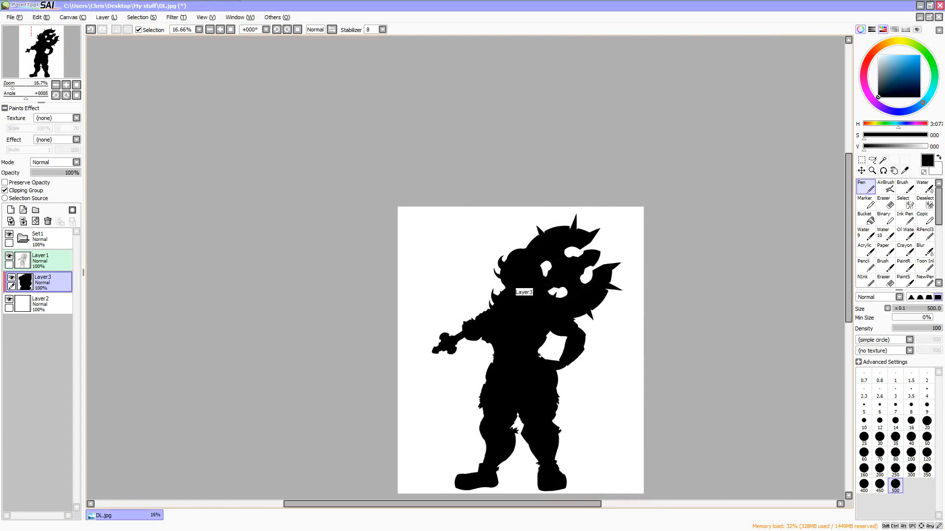
{"action": "key", "text": "ctrl+z"}
{"action": "key", "text": "ctrl+z"}
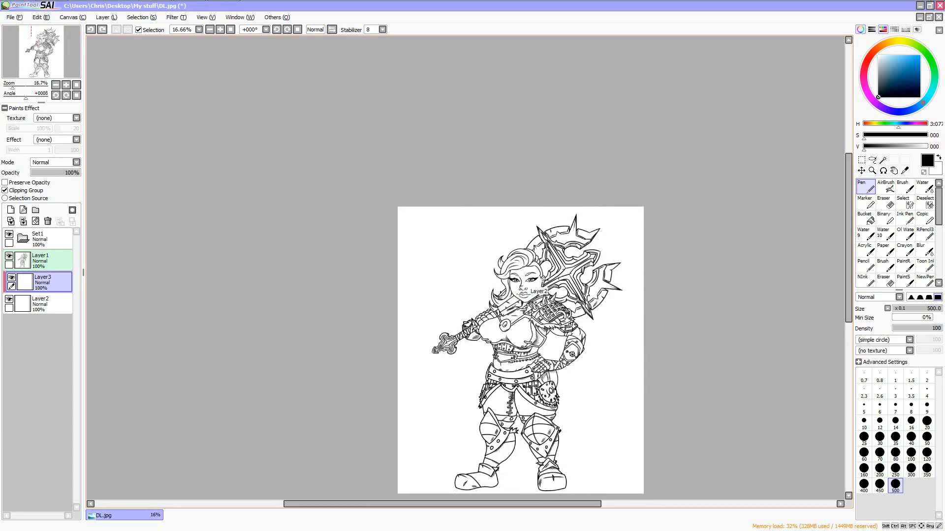
- Select the character's face and neck on the Layer1 line art with the Magic Wand
{"action": "scroll", "coordinate": [523, 295], "scroll_direction": "up", "scroll_amount": 2}
{"action": "scroll", "coordinate": [523, 296], "scroll_direction": "up", "scroll_amount": 2}
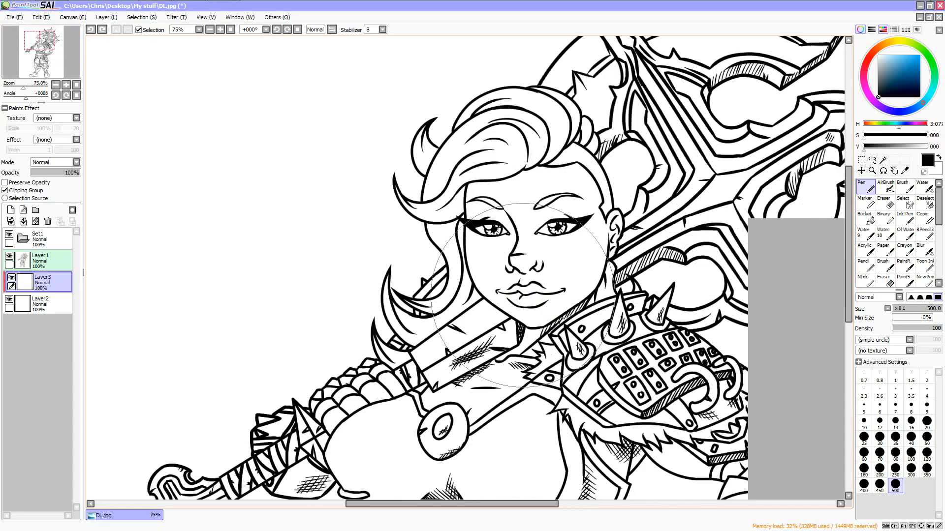
{"action": "scroll", "coordinate": [753, 290], "scroll_direction": "down", "scroll_amount": 3}
{"action": "scroll", "coordinate": [744, 285], "scroll_direction": "up", "scroll_amount": 2}
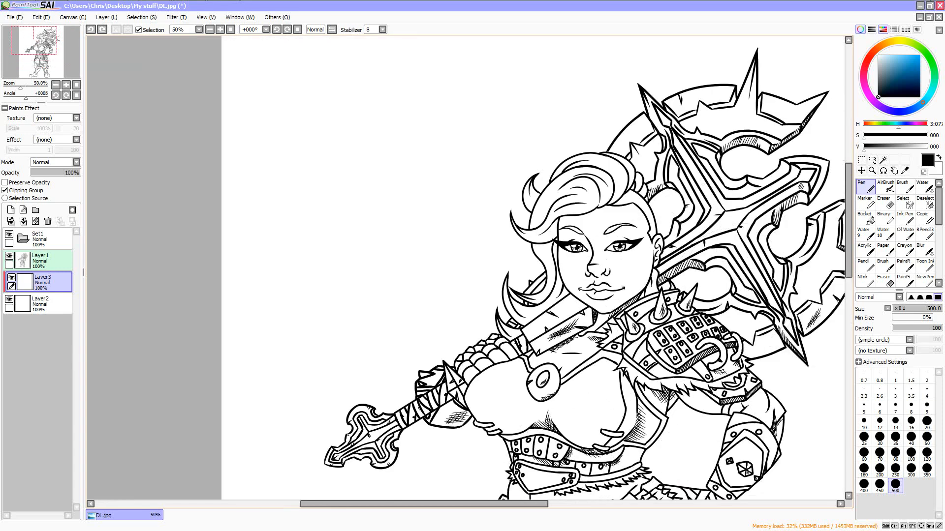
{"action": "left_click_drag", "start_coordinate": [544, 504], "coordinate": [589, 504]}
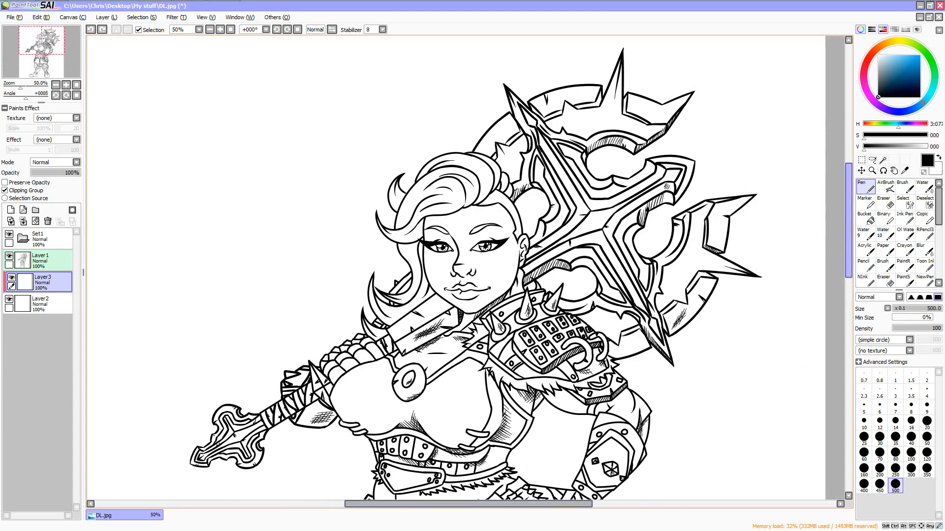
{"action": "left_click_drag", "start_coordinate": [848, 187], "coordinate": [848, 201]}
{"action": "left_click", "coordinate": [883, 160]}
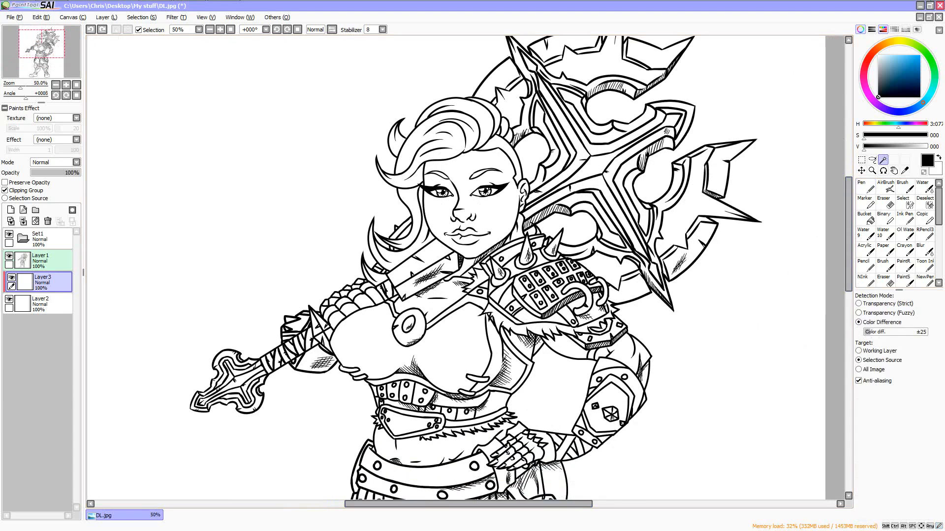
{"action": "left_click", "coordinate": [43, 261]}
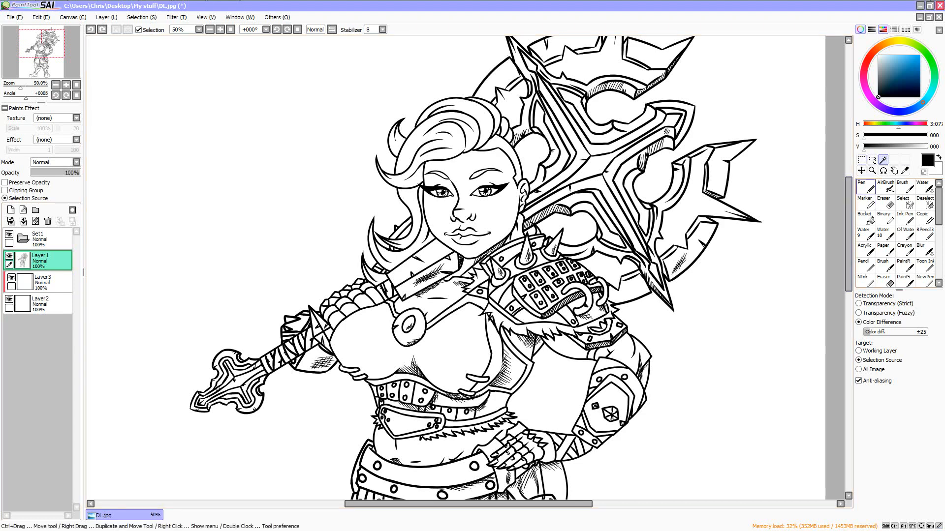
{"action": "left_click", "coordinate": [471, 212]}
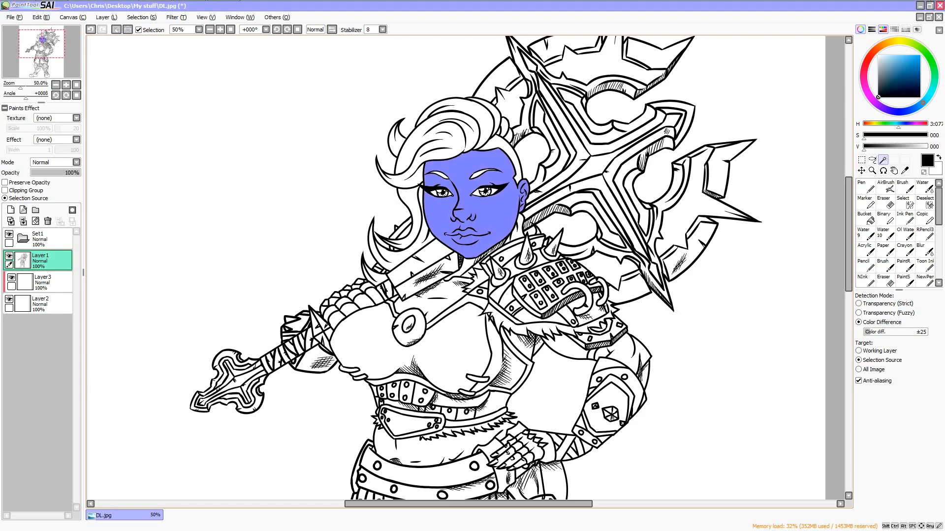
{"action": "left_click", "coordinate": [465, 266]}
- Add the small gaps between the neck's hatching lines and beside the fur collar to the selection
{"action": "scroll", "coordinate": [494, 248], "scroll_direction": "up", "scroll_amount": 3}
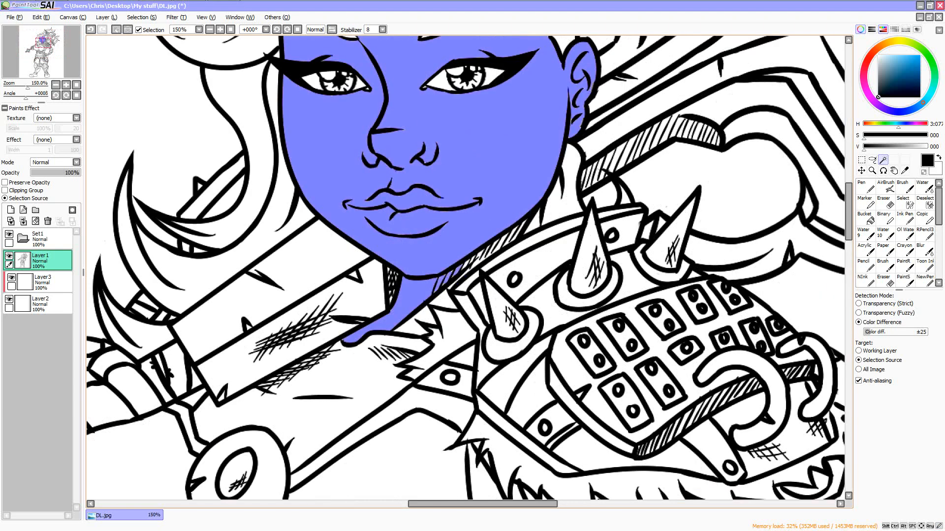
{"action": "left_click", "coordinate": [478, 261]}
{"action": "left_click", "coordinate": [500, 244]}
{"action": "left_click", "coordinate": [492, 249]}
{"action": "left_click", "coordinate": [510, 237]}
{"action": "left_click", "coordinate": [518, 232]}
{"action": "left_click", "coordinate": [414, 321]}
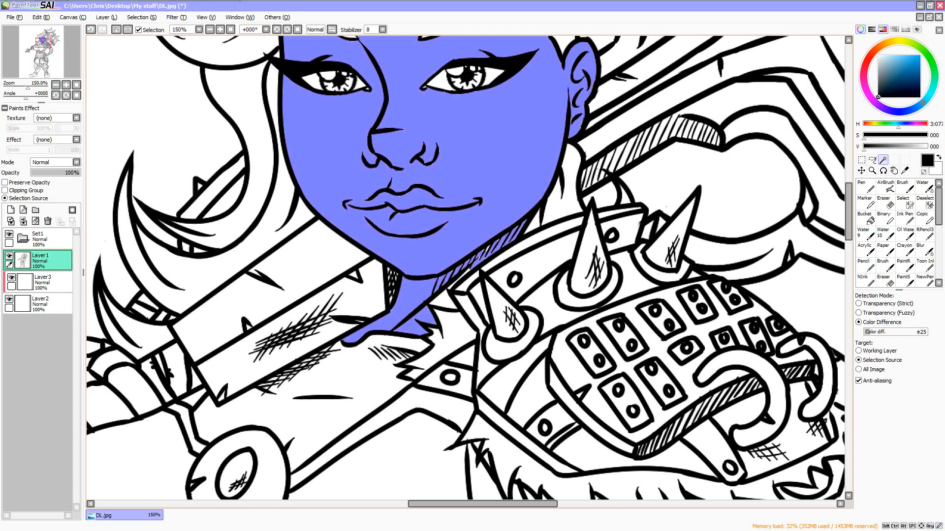
{"action": "left_click", "coordinate": [443, 300]}
- Add the character's upper chest and the fingers gripping the weapon at her shoulder to the Magic Wand selection
{"action": "scroll", "coordinate": [417, 319], "scroll_direction": "down", "scroll_amount": 2}
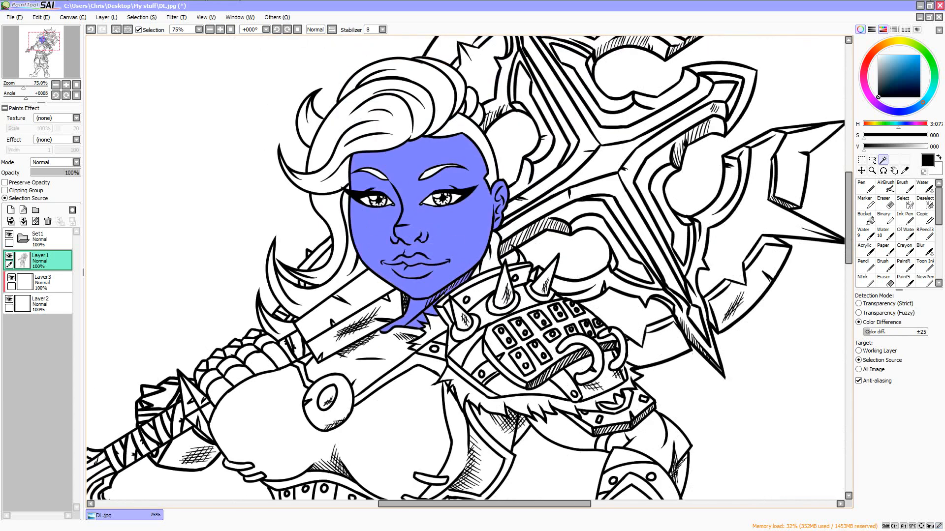
{"action": "left_click", "coordinate": [389, 357]}
{"action": "scroll", "coordinate": [414, 336], "scroll_direction": "down", "scroll_amount": 1}
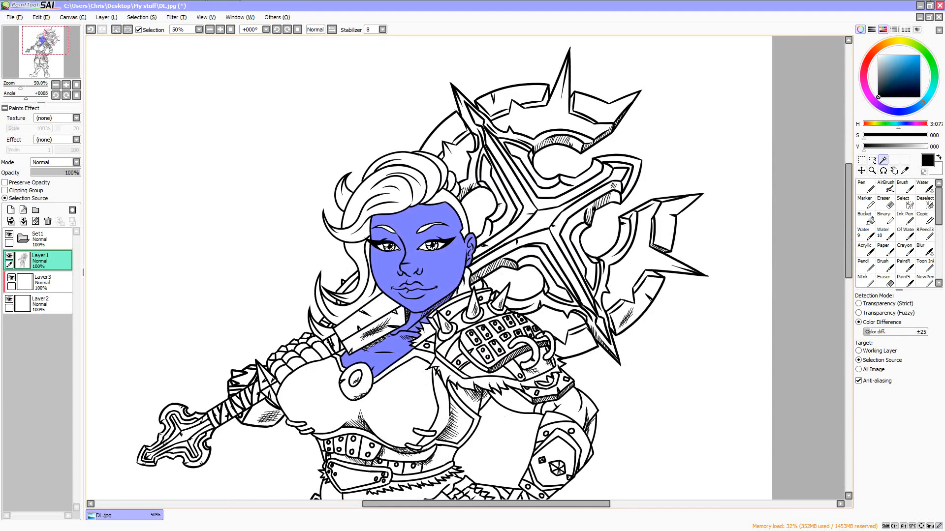
{"action": "left_click", "coordinate": [275, 358]}
{"action": "left_click", "coordinate": [261, 366]}
{"action": "left_click", "coordinate": [237, 379]}
{"action": "left_click", "coordinate": [284, 375]}
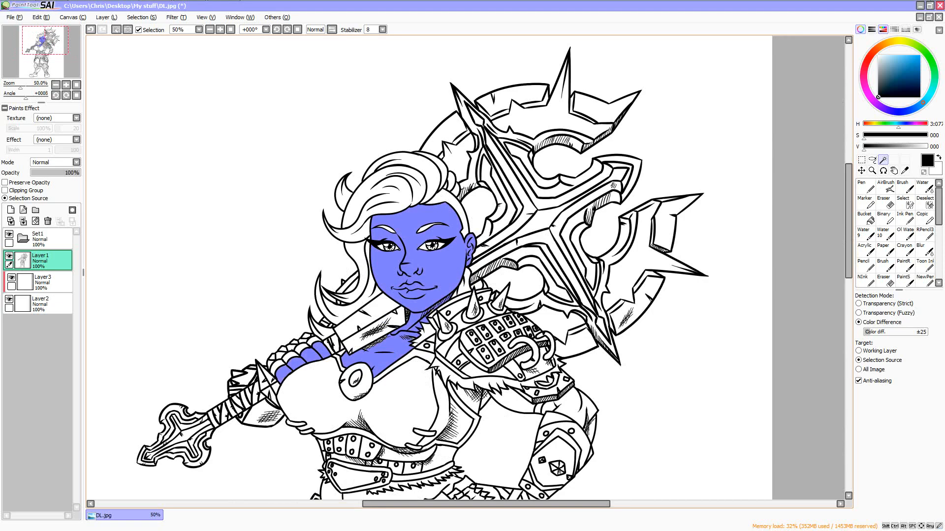
- Add the bare skin of the bent arm, from below the shoulder armour to the elbow, to the selection
{"action": "left_click", "coordinate": [512, 401]}
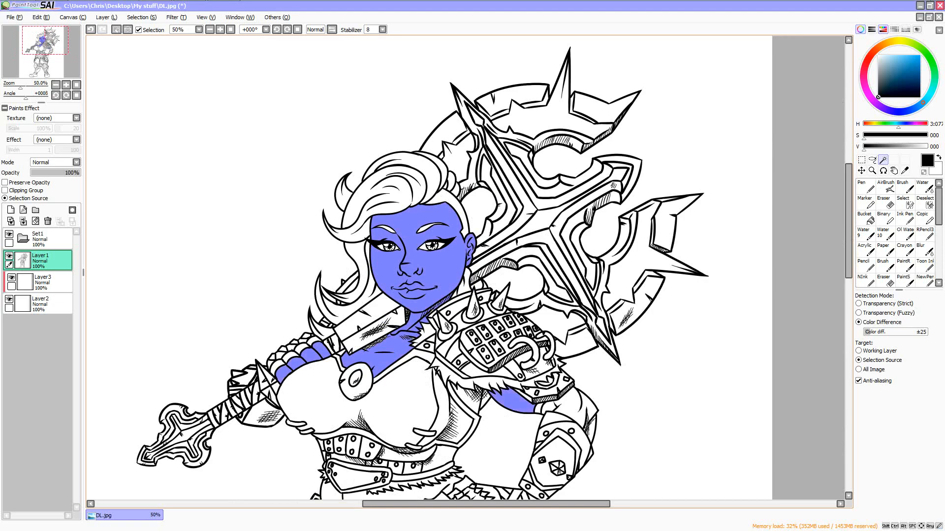
{"action": "left_click_drag", "start_coordinate": [848, 221], "coordinate": [849, 260]}
{"action": "left_click", "coordinate": [571, 248]}
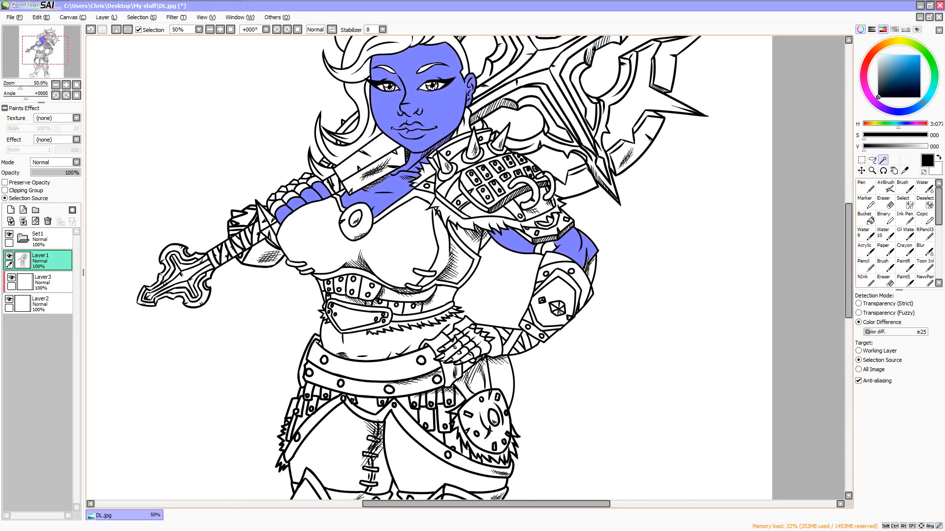
{"action": "left_click", "coordinate": [592, 273]}
- Add the fingers of the hand resting on the hip and the bare midriff to the selection
{"action": "left_click", "coordinate": [467, 358]}
{"action": "left_click", "coordinate": [459, 354]}
{"action": "left_click", "coordinate": [445, 354]}
{"action": "left_click", "coordinate": [450, 344]}
{"action": "left_click", "coordinate": [364, 340]}
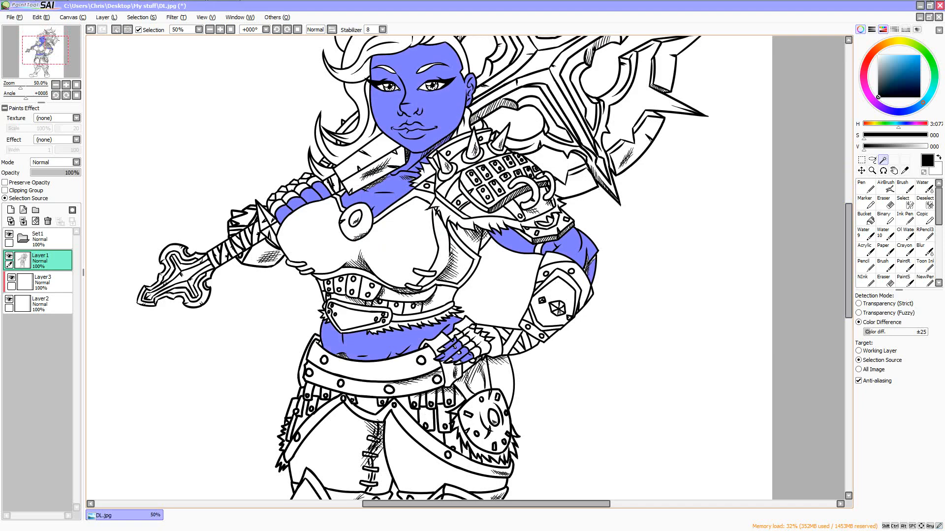
- Paint the hatched area at the bent arm's elbow into the selection with the Select brush at size 25
{"action": "scroll", "coordinate": [428, 390], "scroll_direction": "down", "scroll_amount": 2}
{"action": "left_click_drag", "start_coordinate": [848, 241], "coordinate": [848, 259]}
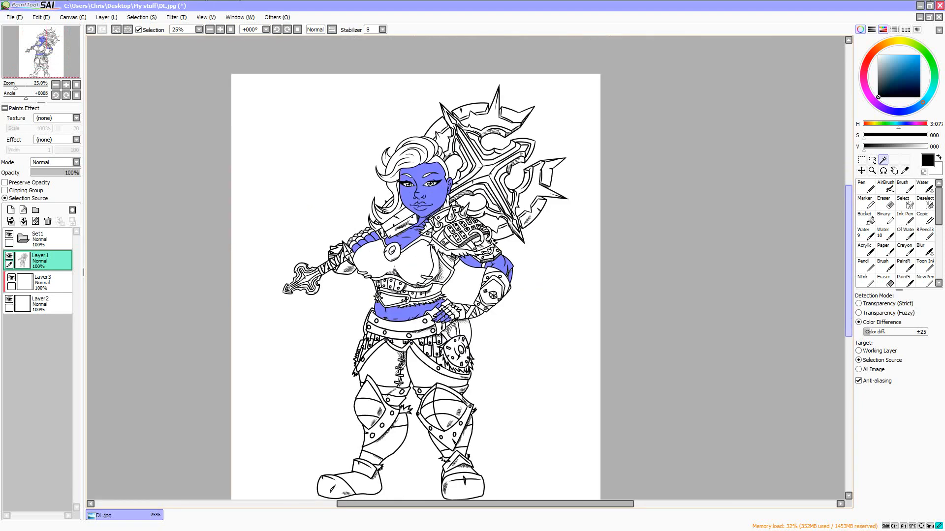
{"action": "scroll", "coordinate": [394, 239], "scroll_direction": "up", "scroll_amount": 2}
{"action": "scroll", "coordinate": [423, 221], "scroll_direction": "up", "scroll_amount": 1}
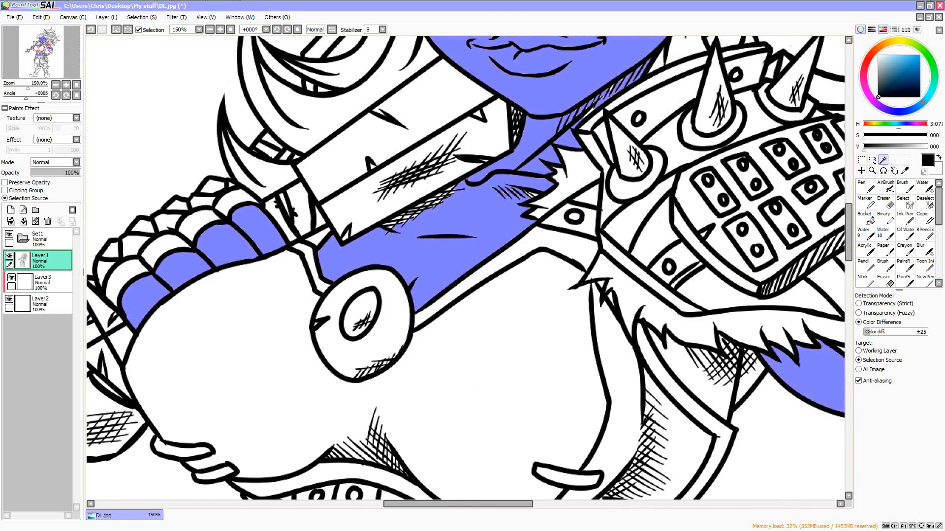
{"action": "scroll", "coordinate": [427, 207], "scroll_direction": "down", "scroll_amount": 2}
{"action": "scroll", "coordinate": [427, 207], "scroll_direction": "up", "scroll_amount": 1}
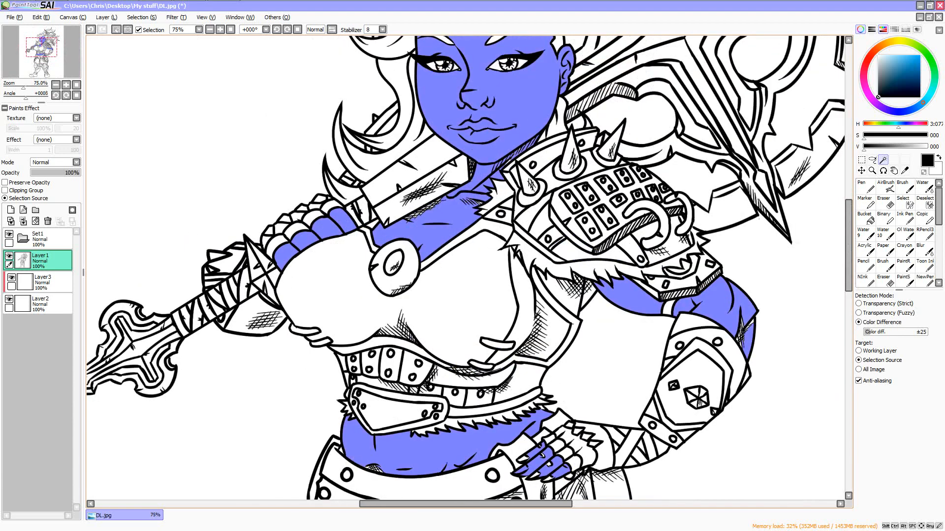
{"action": "left_click", "coordinate": [904, 203]}
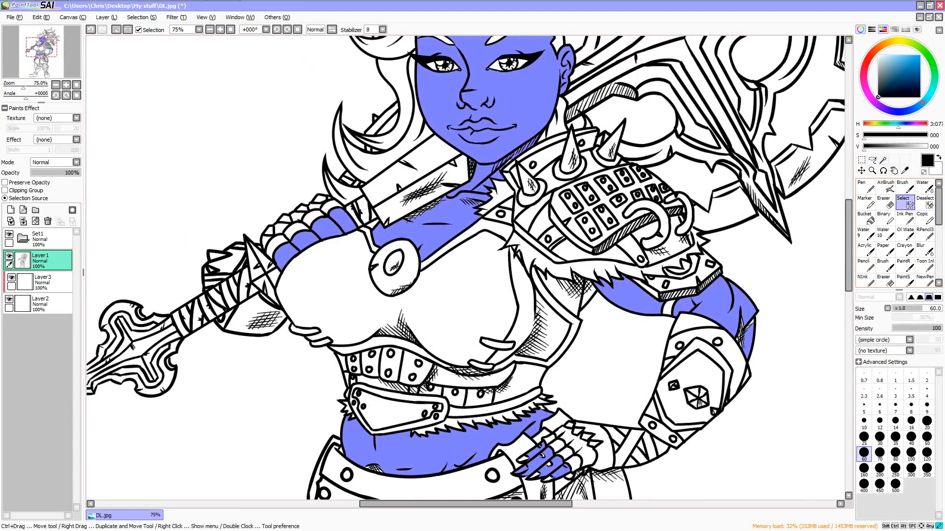
{"action": "left_click_drag", "start_coordinate": [543, 504], "coordinate": [588, 503]}
{"action": "scroll", "coordinate": [597, 295], "scroll_direction": "up", "scroll_amount": 2}
{"action": "left_click", "coordinate": [864, 438]}
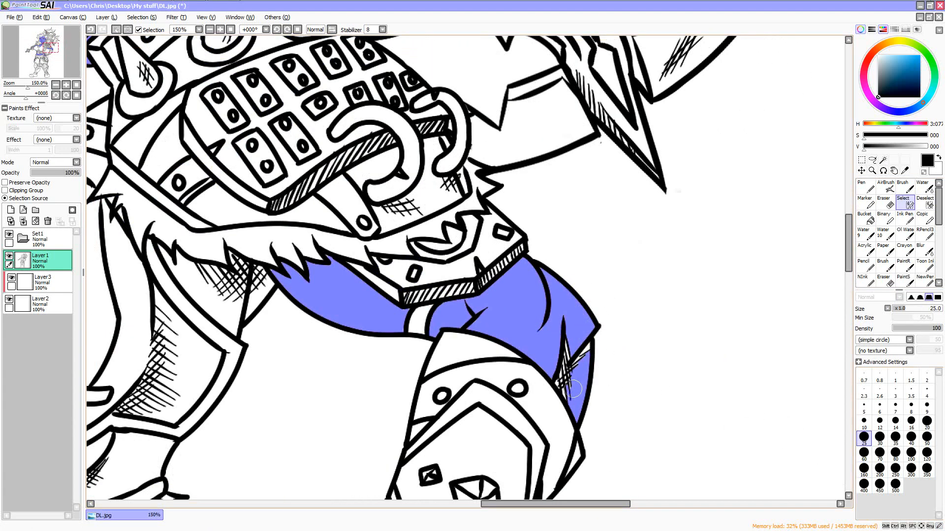
{"action": "mouse_move", "coordinate": [571, 397]}
{"action": "left_mouse_down"}
{"action": "mouse_move", "coordinate": [561, 347]}
{"action": "mouse_move", "coordinate": [572, 375]}
{"action": "mouse_move", "coordinate": [582, 339]}
{"action": "mouse_move", "coordinate": [584, 353]}
{"action": "left_mouse_up"}
- Paint the hatched shadows under the jaw and on the chest below the weapon shaft into the selection
{"action": "scroll", "coordinate": [546, 338], "scroll_direction": "down", "scroll_amount": 4}
{"action": "scroll", "coordinate": [352, 266], "scroll_direction": "up", "scroll_amount": 4}
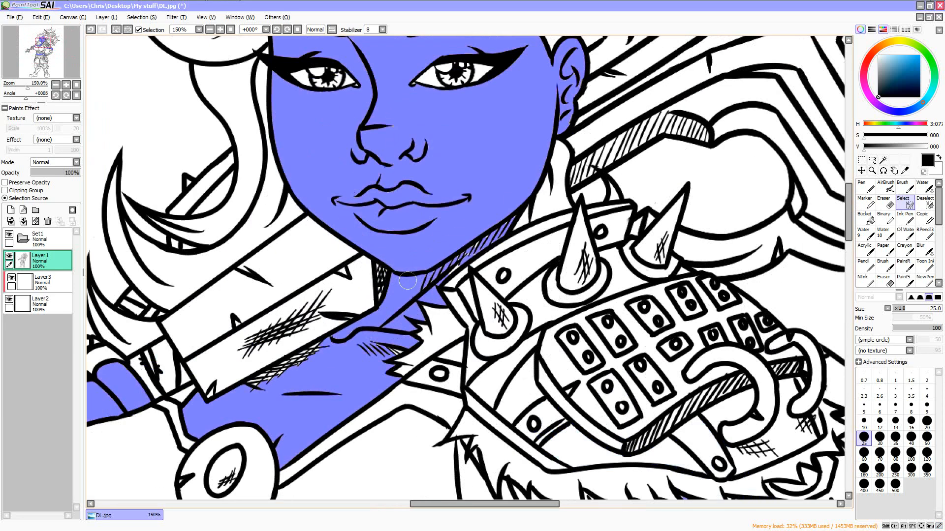
{"action": "mouse_move", "coordinate": [435, 279]}
{"action": "left_mouse_down"}
{"action": "mouse_move", "coordinate": [505, 219]}
{"action": "mouse_move", "coordinate": [473, 247]}
{"action": "left_mouse_up"}
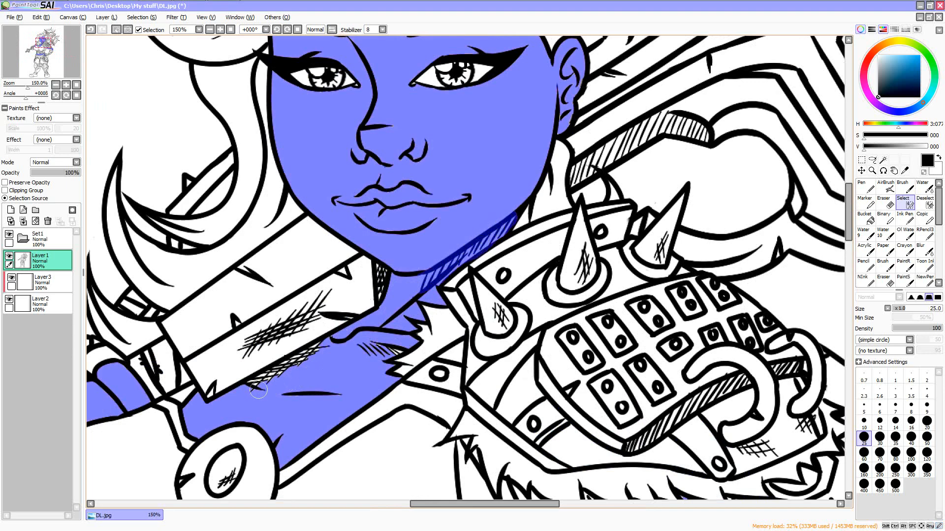
{"action": "mouse_move", "coordinate": [253, 388]}
{"action": "left_mouse_down"}
{"action": "mouse_move", "coordinate": [315, 354]}
{"action": "mouse_move", "coordinate": [297, 361]}
{"action": "left_mouse_up"}
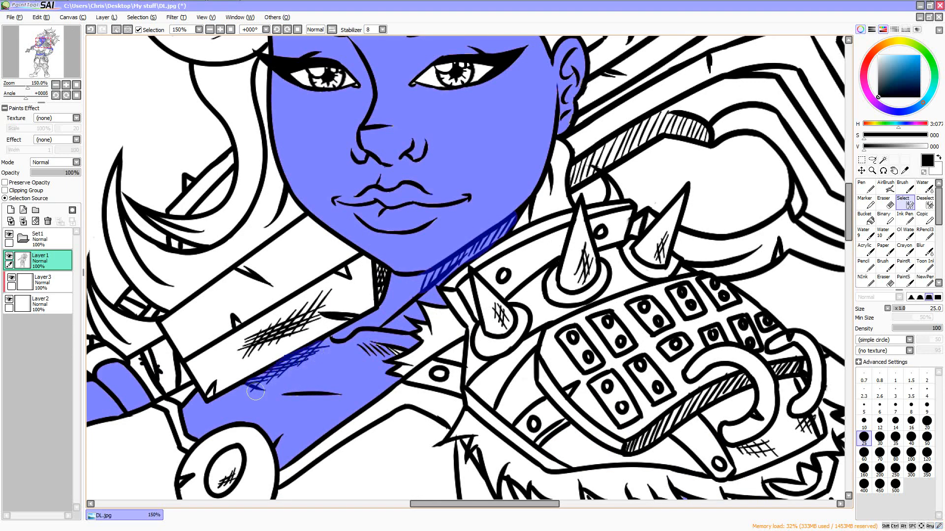
- Examine the selected skin areas across the figure for missed spots and review the available selection commands
{"action": "scroll", "coordinate": [367, 369], "scroll_direction": "down", "scroll_amount": 1}
{"action": "scroll", "coordinate": [367, 369], "scroll_direction": "down", "scroll_amount": 3}
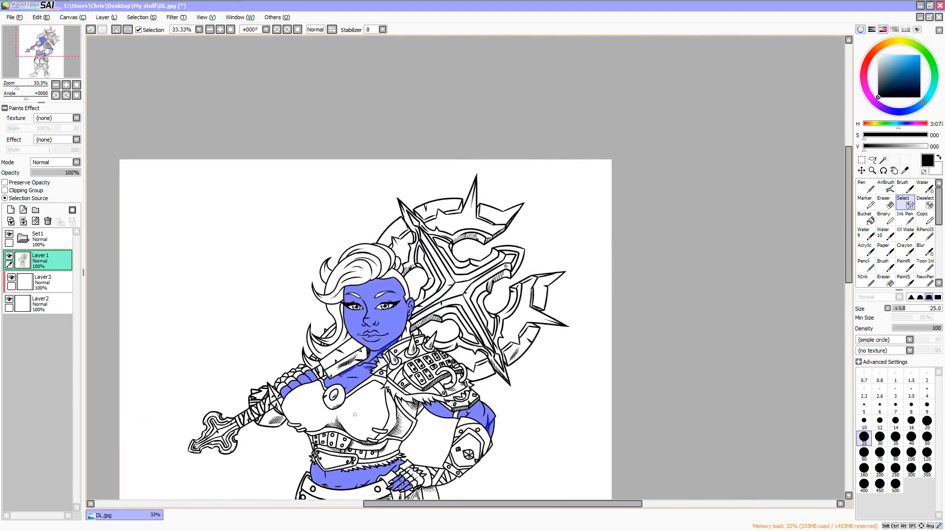
{"action": "scroll", "coordinate": [367, 370], "scroll_direction": "up", "scroll_amount": 1}
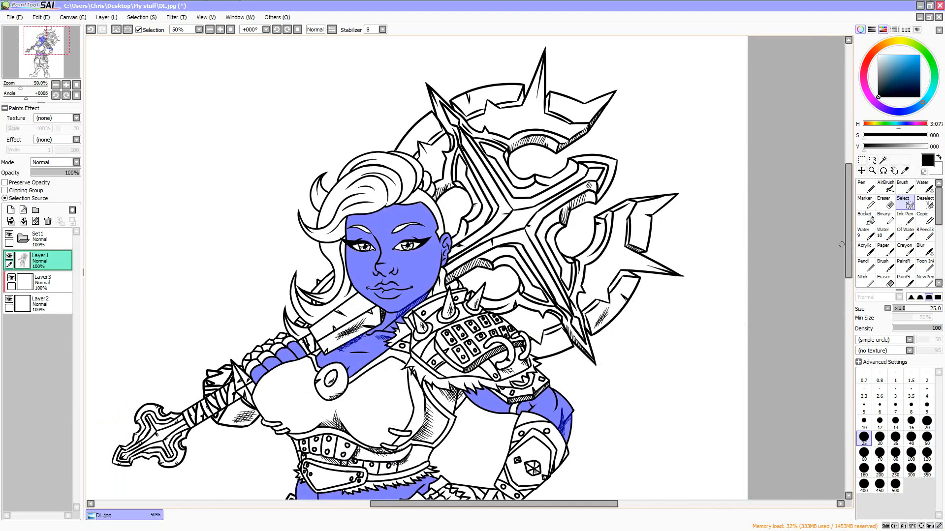
{"action": "left_click_drag", "start_coordinate": [848, 231], "coordinate": [848, 241]}
{"action": "scroll", "coordinate": [394, 216], "scroll_direction": "up", "scroll_amount": 3}
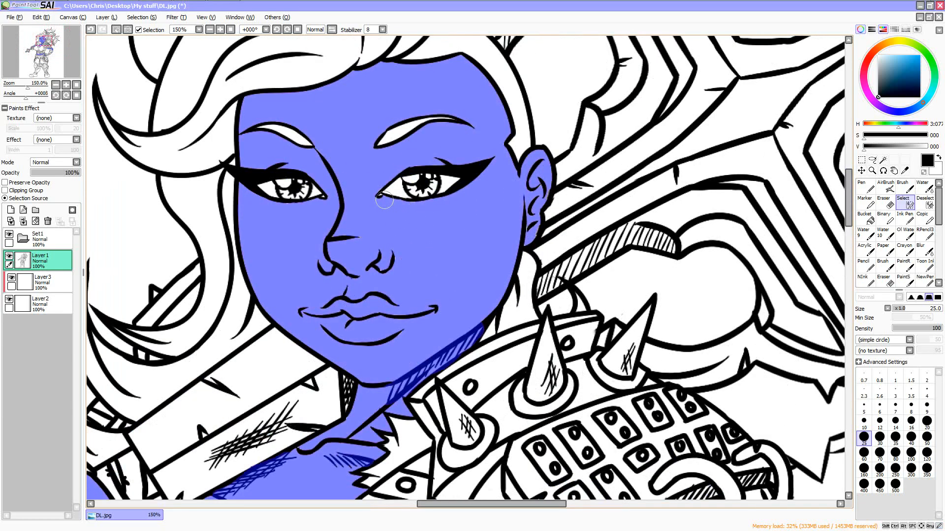
{"action": "left_click", "coordinate": [141, 17]}
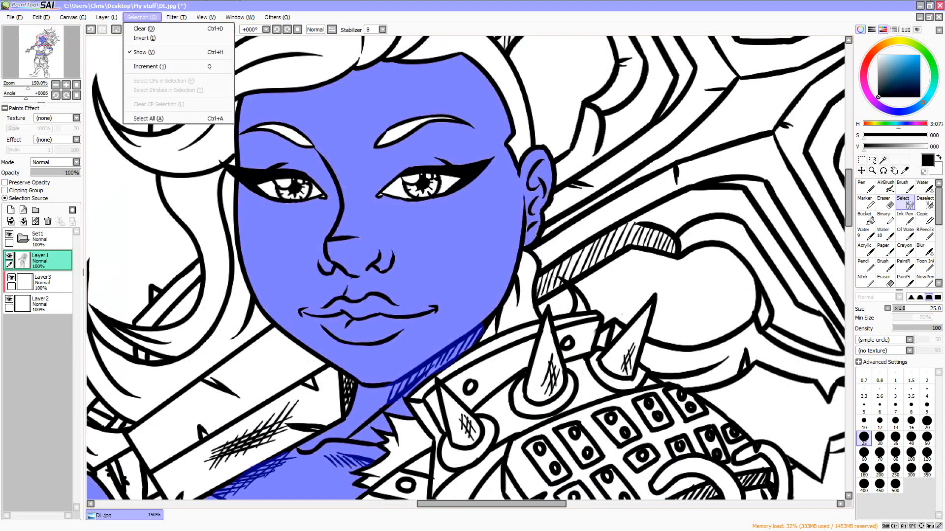
{"action": "left_click", "coordinate": [239, 18]}
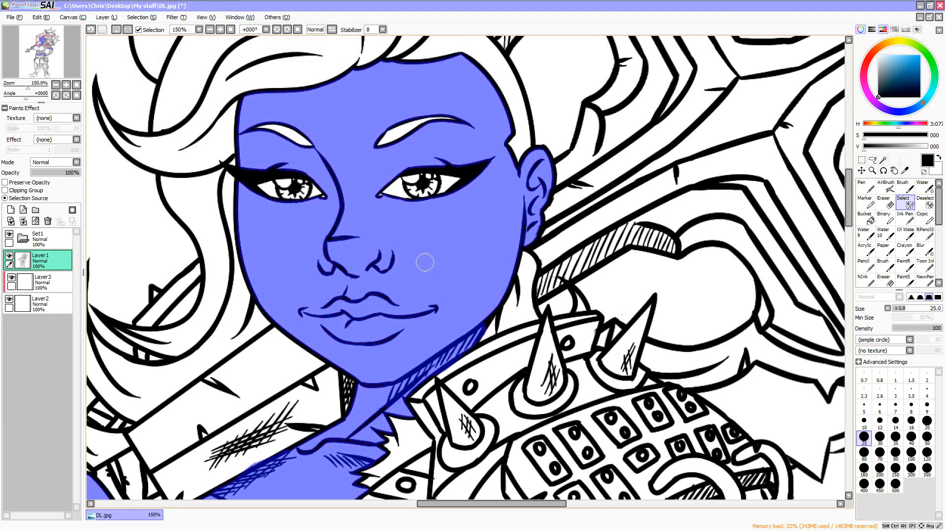
{"action": "scroll", "coordinate": [445, 294], "scroll_direction": "down", "scroll_amount": 4}
{"action": "scroll", "coordinate": [445, 321], "scroll_direction": "up", "scroll_amount": 2}
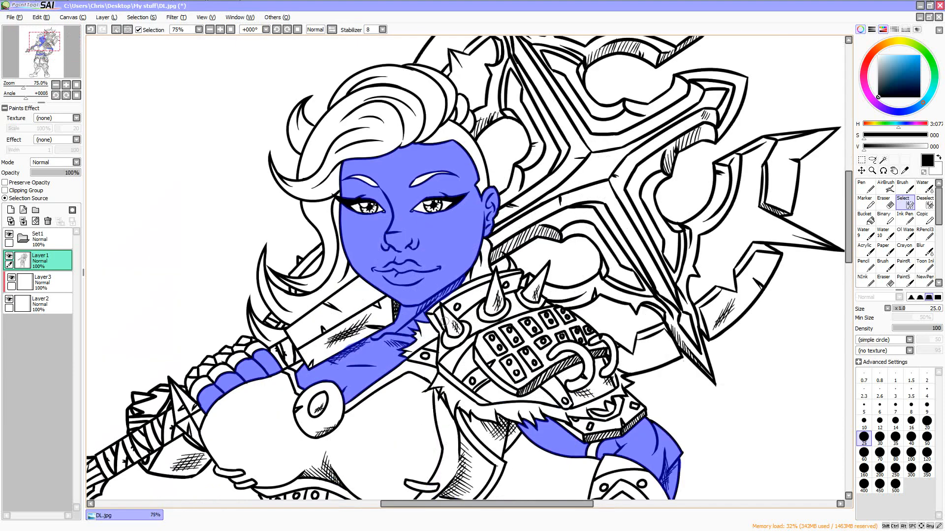
{"action": "mouse_move", "coordinate": [848, 179]}
{"action": "left_mouse_down"}
{"action": "mouse_move", "coordinate": [848, 206]}
{"action": "mouse_move", "coordinate": [848, 179]}
{"action": "left_mouse_up"}
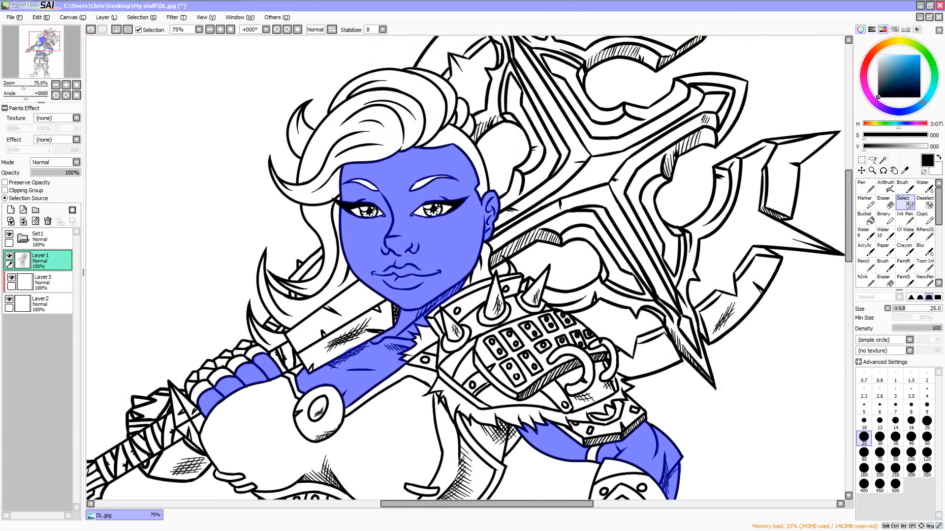
- Try a medium blue with saturation 126 and value 201 as the drawing colour
{"action": "left_click", "coordinate": [910, 110]}
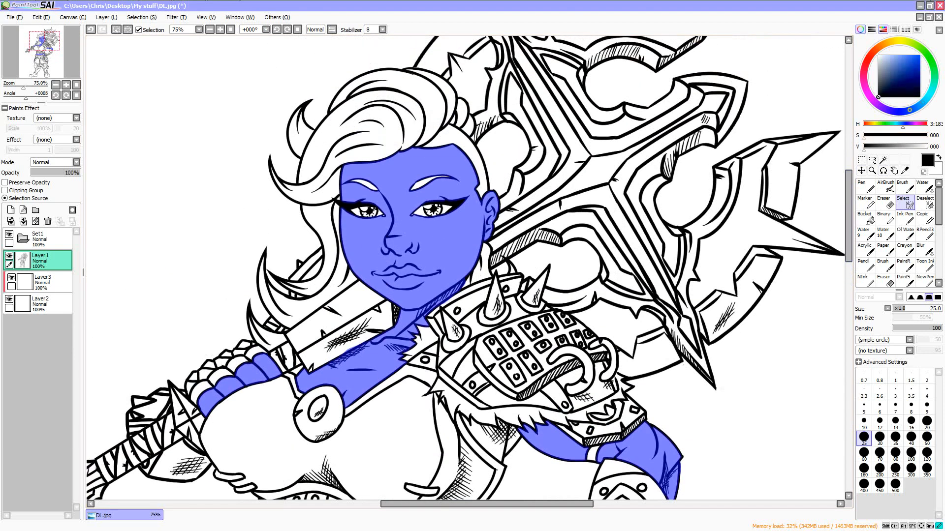
{"action": "left_click", "coordinate": [897, 56]}
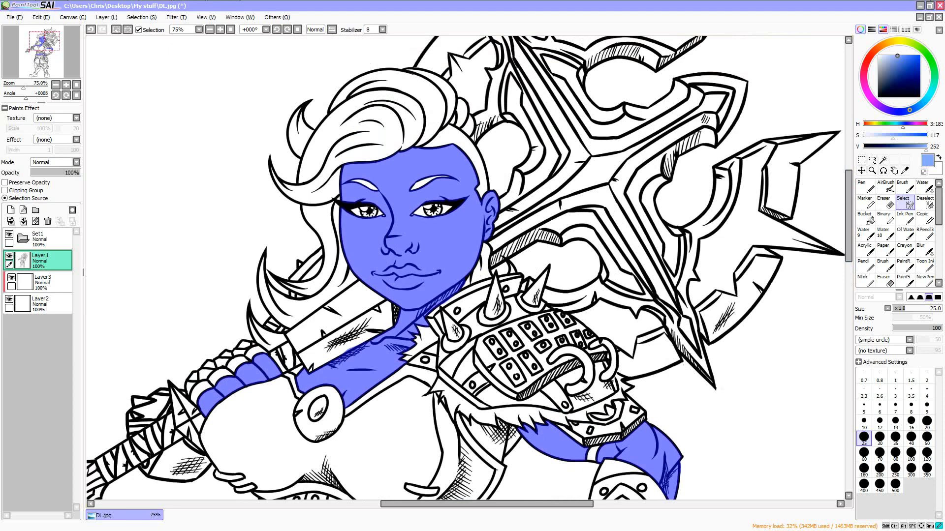
{"action": "left_click_drag", "start_coordinate": [897, 56], "coordinate": [899, 65]}
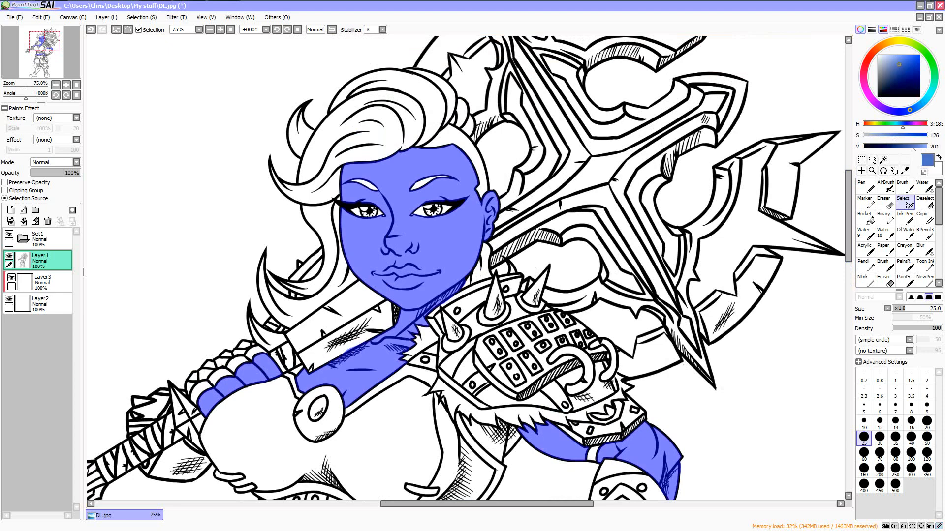
- Fill the selected skin areas on the clipped Layer3 with a light peach of saturation 93 and value 255
{"action": "left_click", "coordinate": [886, 43]}
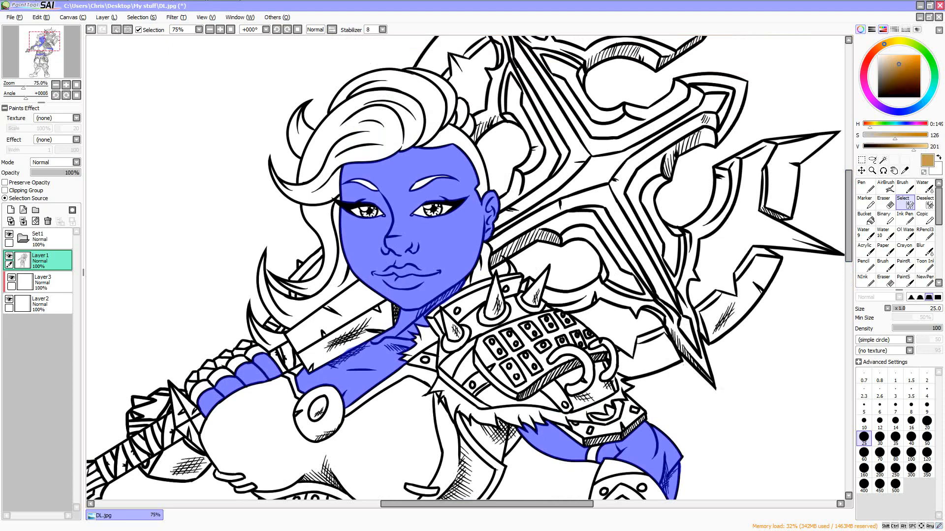
{"action": "left_click_drag", "start_coordinate": [898, 64], "coordinate": [893, 55]}
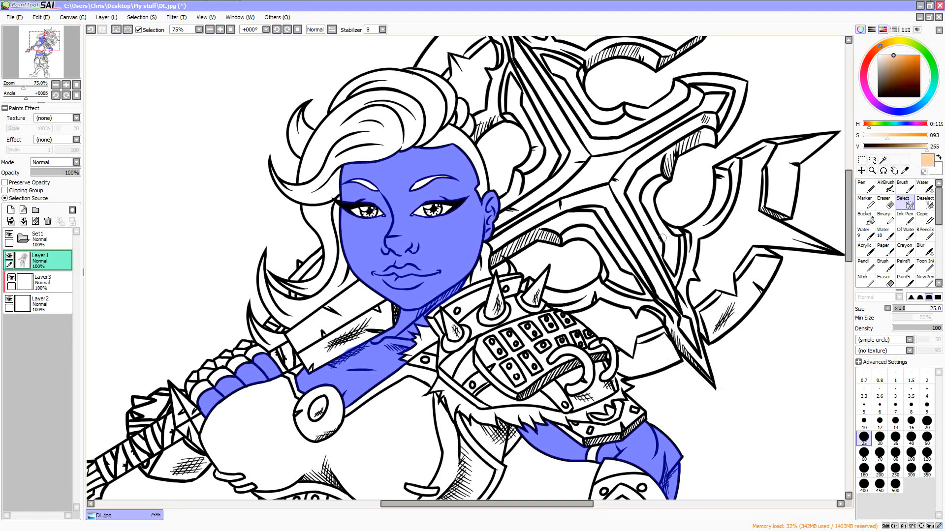
{"action": "key", "text": "ctrl+f"}
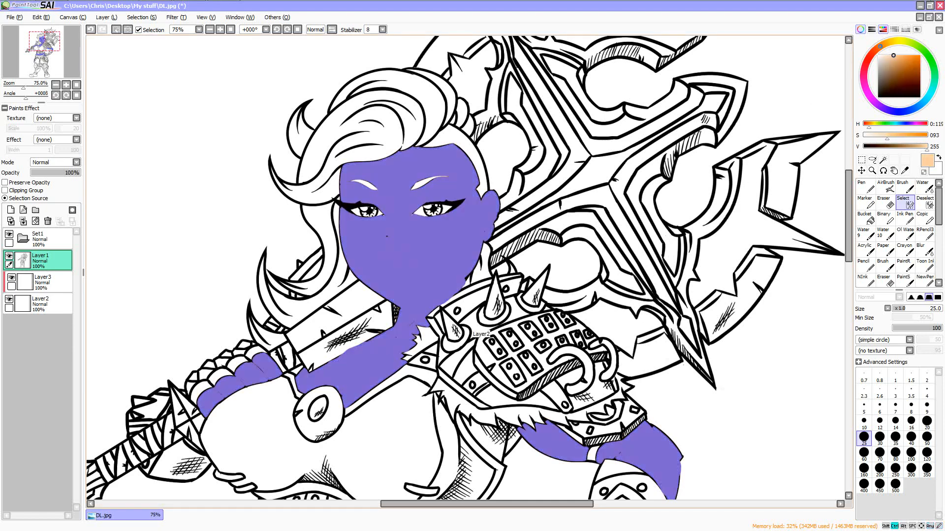
{"action": "key", "text": "ctrl+z"}
{"action": "left_click", "coordinate": [46, 282]}
{"action": "key", "text": "ctrl+f"}
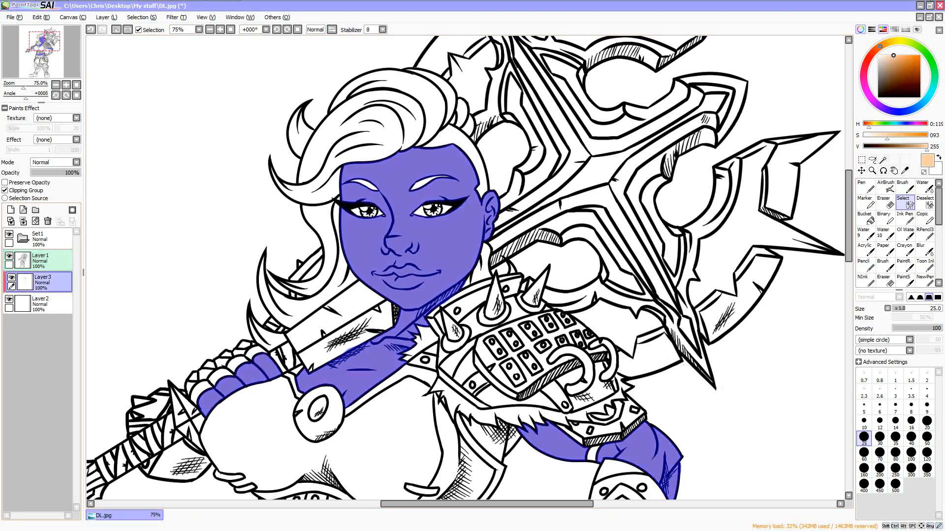
- Clear the skin selection using the rectangular selection tool
{"action": "left_click", "coordinate": [861, 159]}
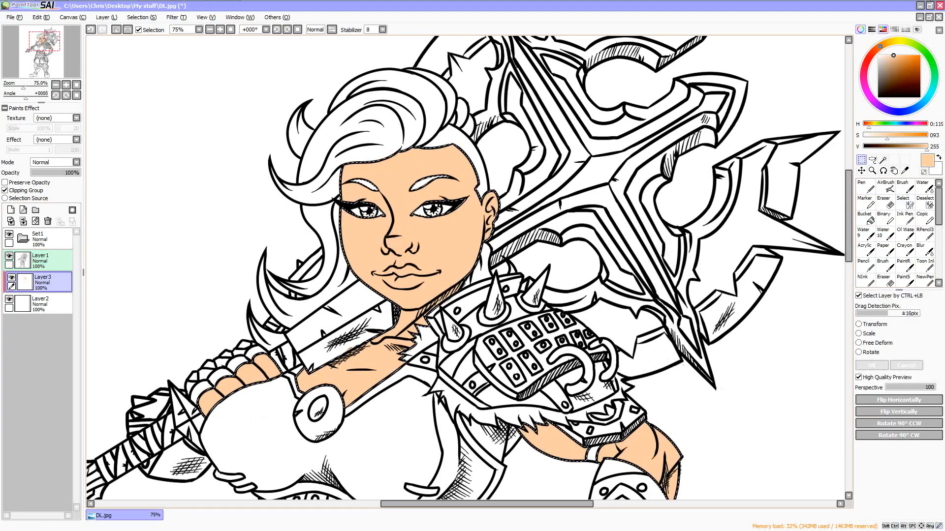
{"action": "scroll", "coordinate": [750, 289], "scroll_direction": "down", "scroll_amount": 2}
{"action": "left_click_drag", "start_coordinate": [537, 504], "coordinate": [554, 504]}
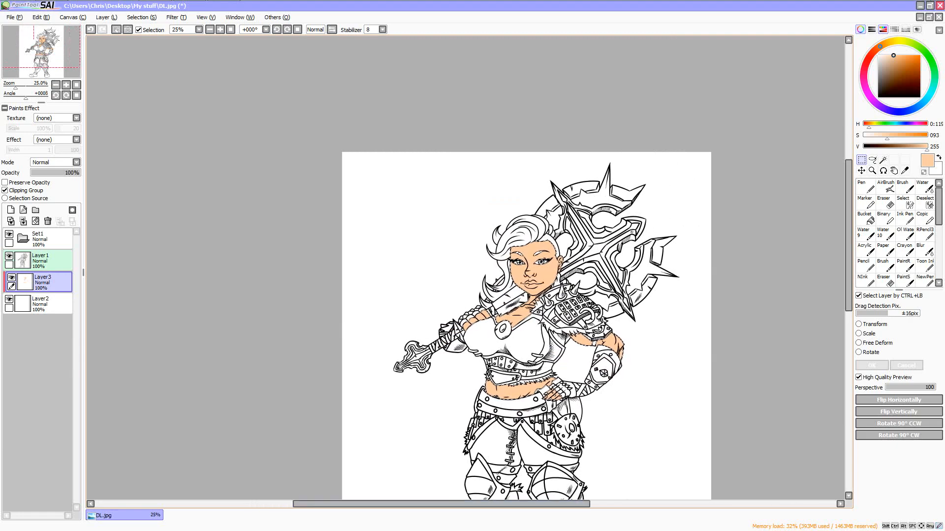
{"action": "left_click", "coordinate": [529, 290]}
{"action": "scroll", "coordinate": [634, 273], "scroll_direction": "up", "scroll_amount": 2}
{"action": "scroll", "coordinate": [565, 278], "scroll_direction": "down", "scroll_amount": 1}
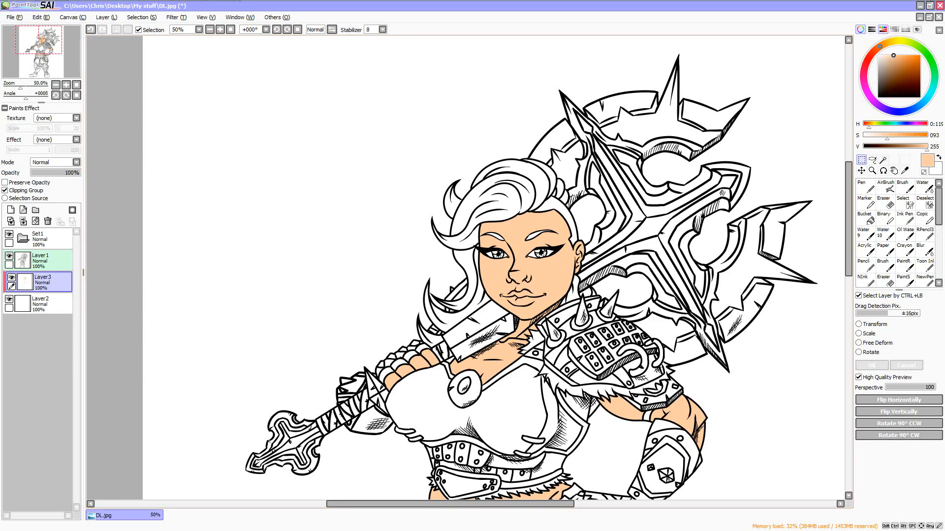
- Set the drawing colour to deep red, saturation 255 and value 165, and select the hair's top sections with the Magic Wand
{"action": "left_click", "coordinate": [870, 55]}
{"action": "left_click_drag", "start_coordinate": [893, 55], "coordinate": [919, 70]}
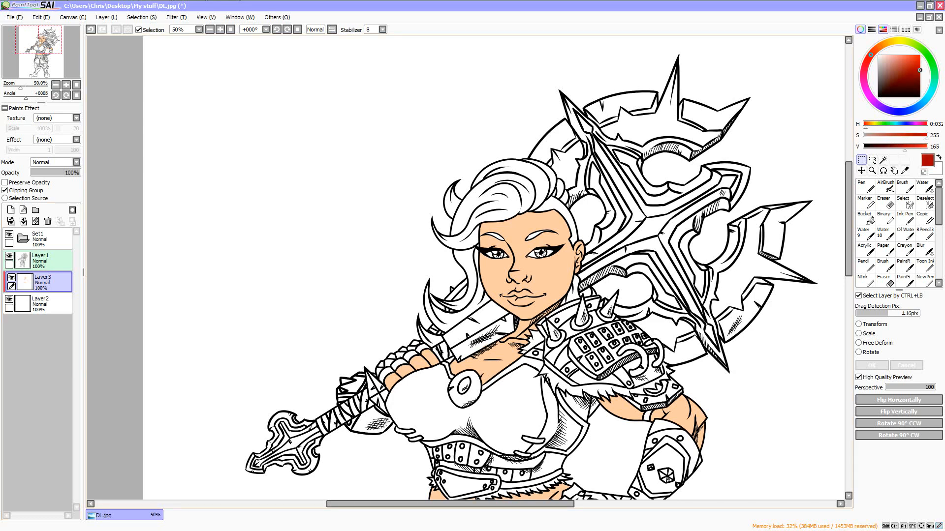
{"action": "left_click", "coordinate": [883, 160]}
{"action": "left_click", "coordinate": [497, 182]}
{"action": "left_click", "coordinate": [544, 177]}
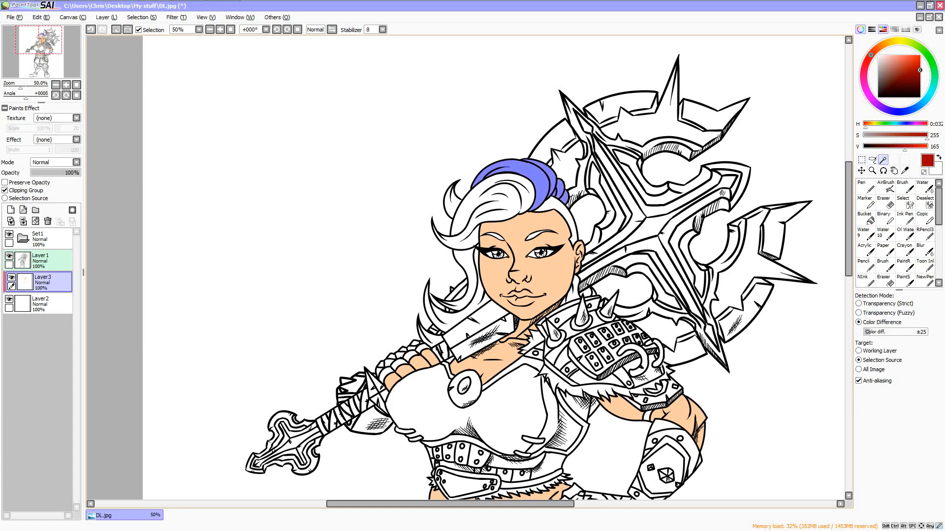
- Add the remaining swept-over hair, the long side curls and the lock behind the ear to the selection
{"action": "left_click", "coordinate": [561, 193]}
{"action": "left_click", "coordinate": [452, 204]}
{"action": "left_click", "coordinate": [465, 268]}
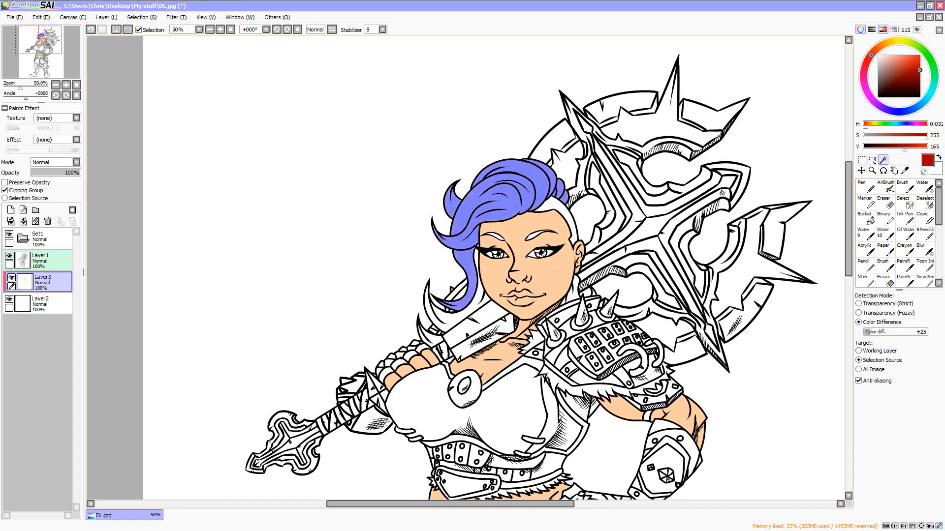
{"action": "left_click", "coordinate": [455, 315]}
{"action": "left_click", "coordinate": [572, 290]}
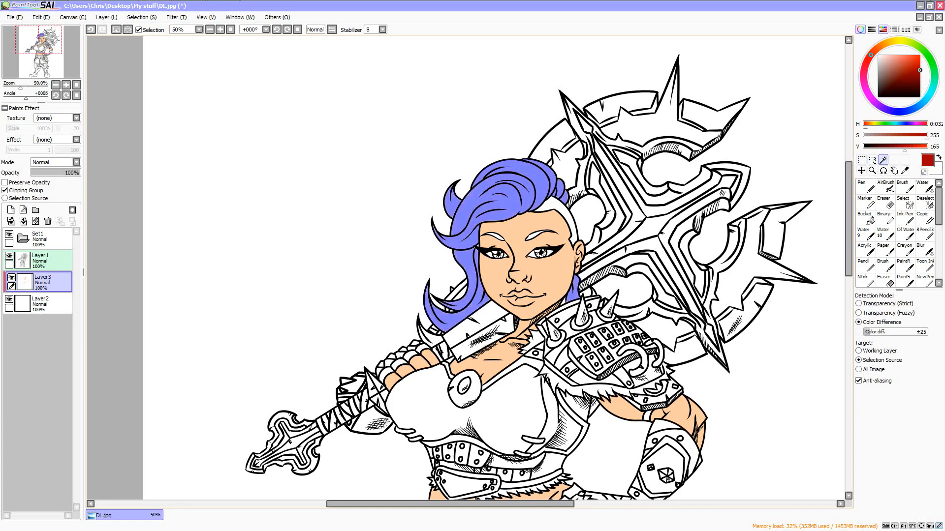
- Add the close-cropped strip between forehead and ear to the hair selection, and set the Select brush to size 10
{"action": "scroll", "coordinate": [573, 300], "scroll_direction": "up", "scroll_amount": 2}
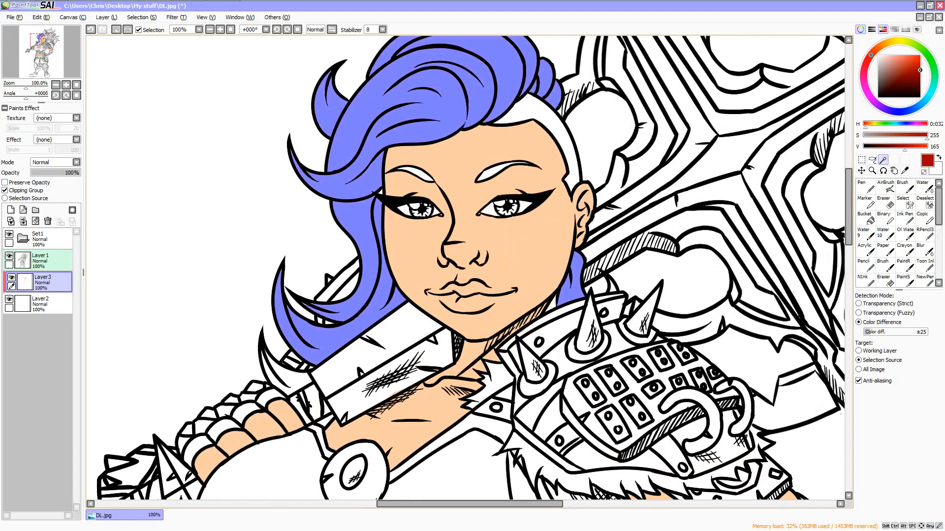
{"action": "left_click", "coordinate": [546, 113]}
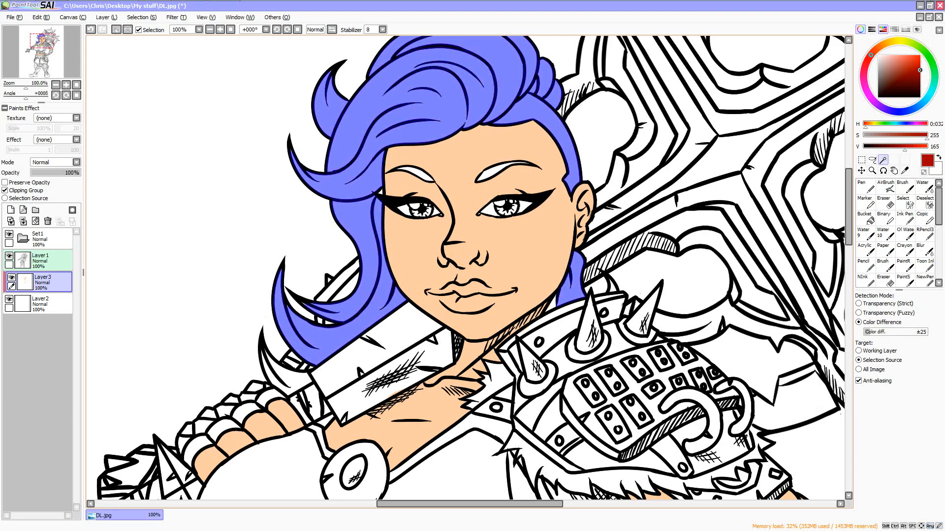
{"action": "scroll", "coordinate": [314, 48], "scroll_direction": "up", "scroll_amount": 3}
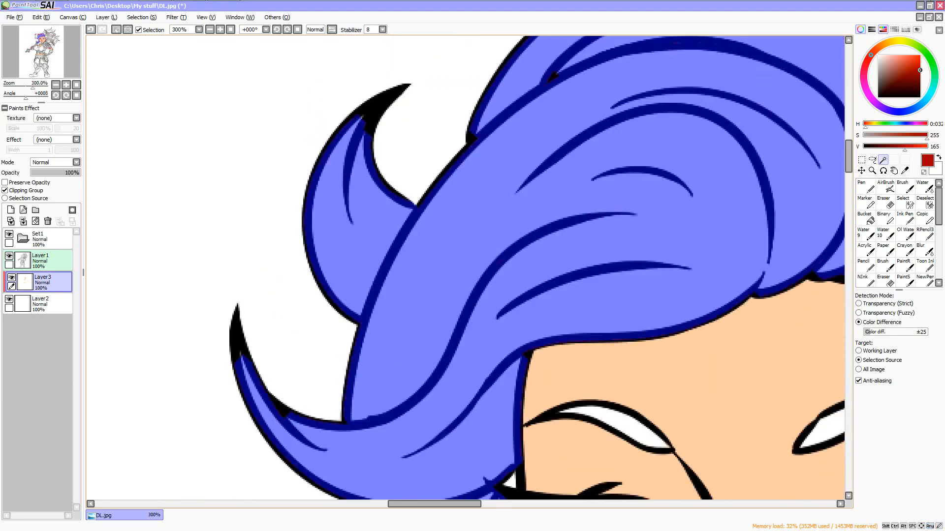
{"action": "left_click", "coordinate": [903, 201]}
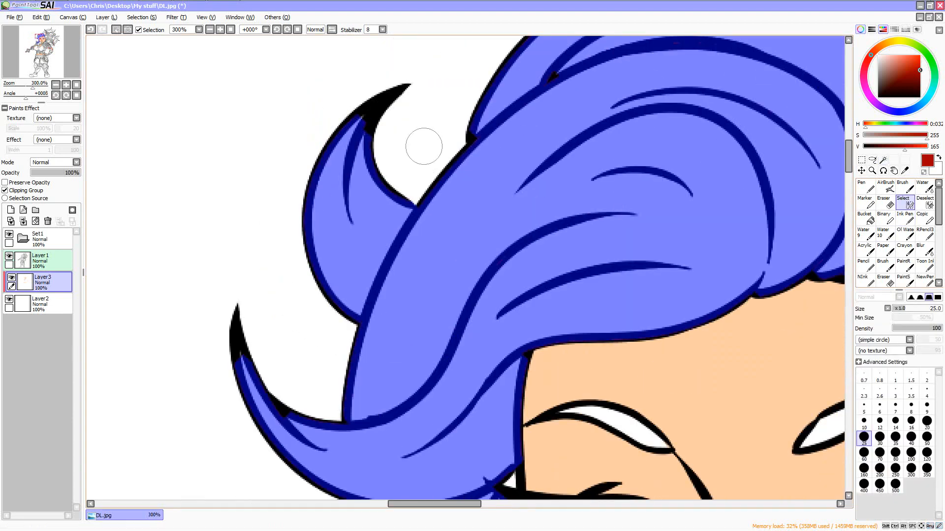
{"action": "left_click", "coordinate": [863, 422]}
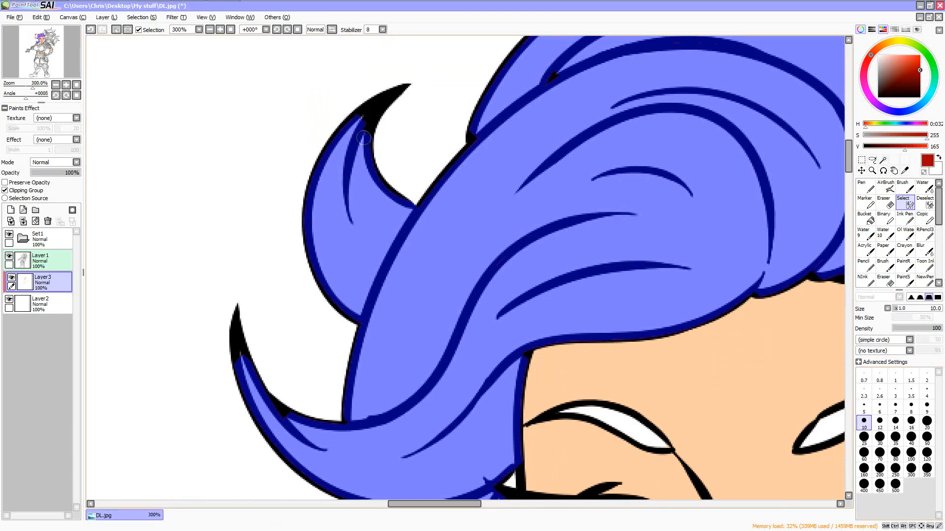
- Fill the selected hair on Layer3 with the deep red and clear the selection
{"action": "scroll", "coordinate": [241, 350], "scroll_direction": "down", "scroll_amount": 3}
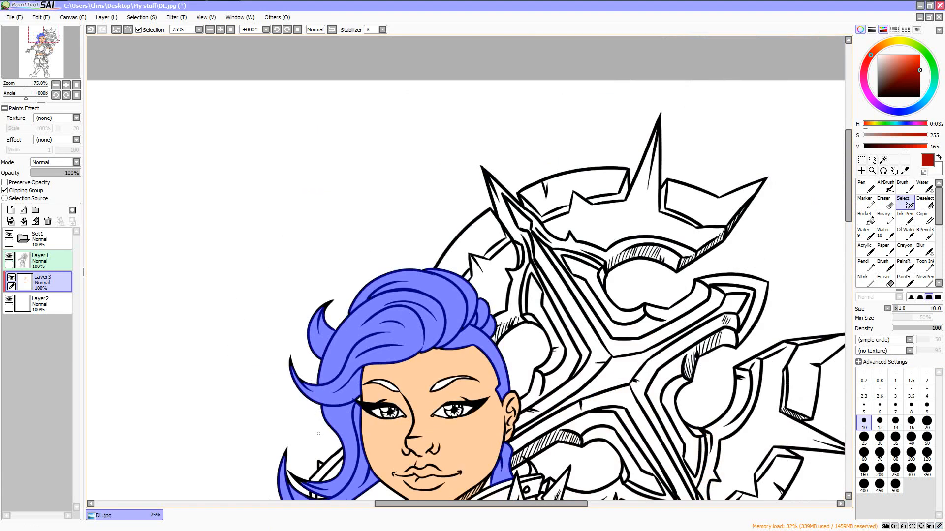
{"action": "scroll", "coordinate": [278, 463], "scroll_direction": "up", "scroll_amount": 2}
{"action": "scroll", "coordinate": [390, 439], "scroll_direction": "down", "scroll_amount": 1}
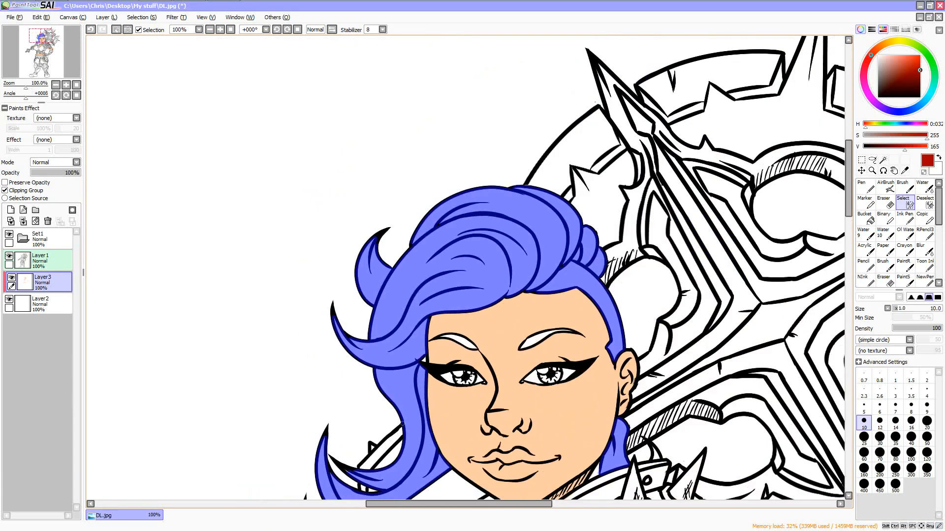
{"action": "scroll", "coordinate": [444, 346], "scroll_direction": "up", "scroll_amount": 1}
{"action": "scroll", "coordinate": [428, 384], "scroll_direction": "down", "scroll_amount": 2}
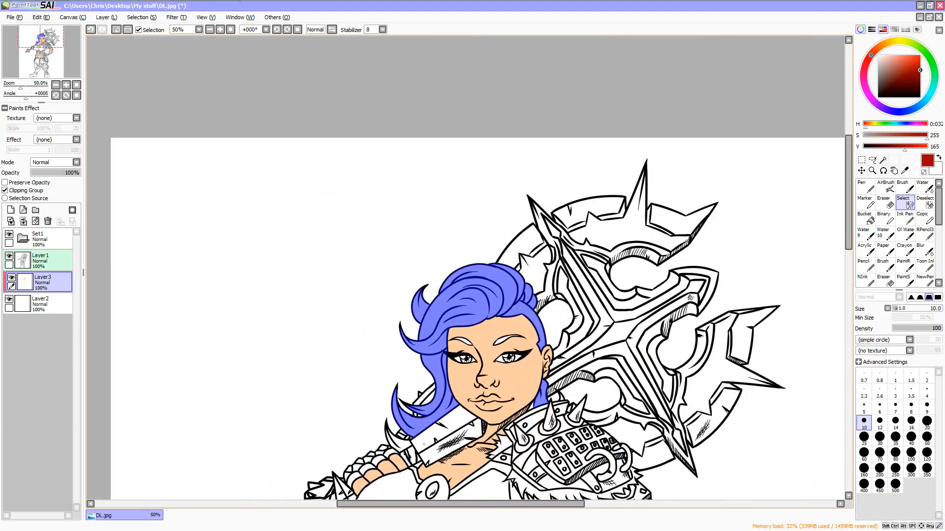
{"action": "scroll", "coordinate": [408, 431], "scroll_direction": "up", "scroll_amount": 1}
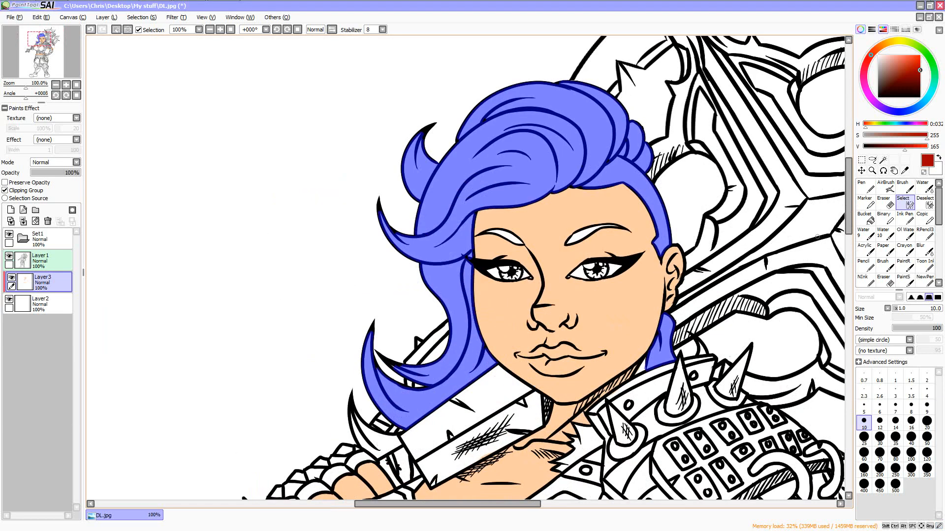
{"action": "key", "text": "ctrl+f"}
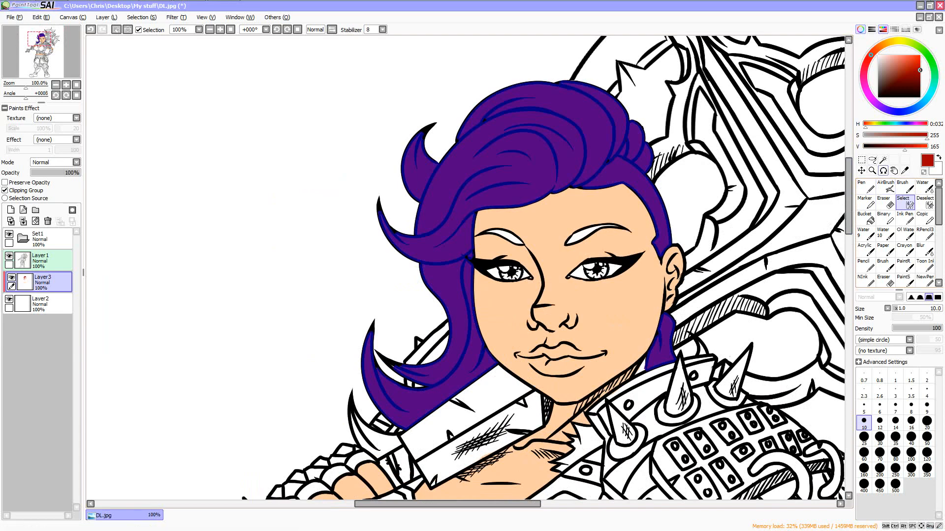
{"action": "key", "text": "ctrl+d"}
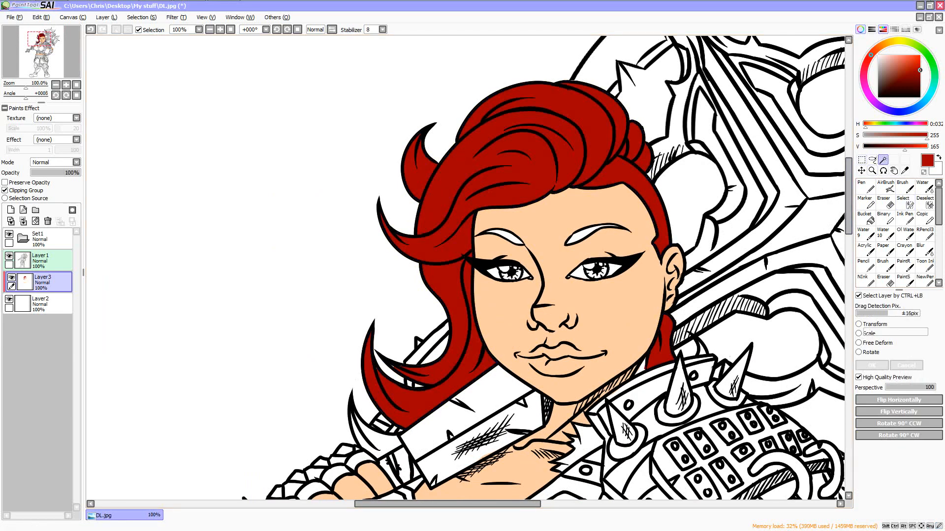
- Select both eyebrows and the unfilled lowest hair curl above the shoulder with the Magic Wand
{"action": "left_click", "coordinate": [883, 160]}
{"action": "left_click", "coordinate": [593, 236]}
{"action": "left_click", "coordinate": [505, 236]}
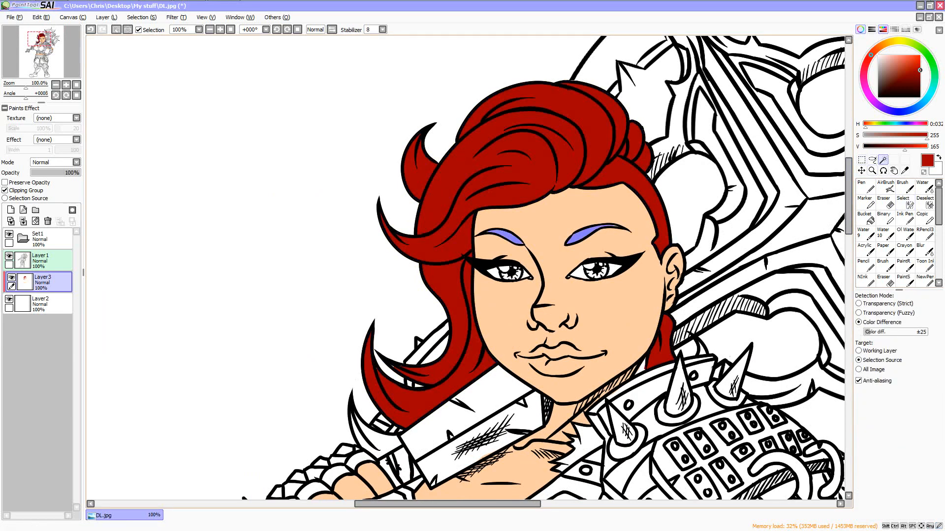
{"action": "left_click", "coordinate": [374, 438]}
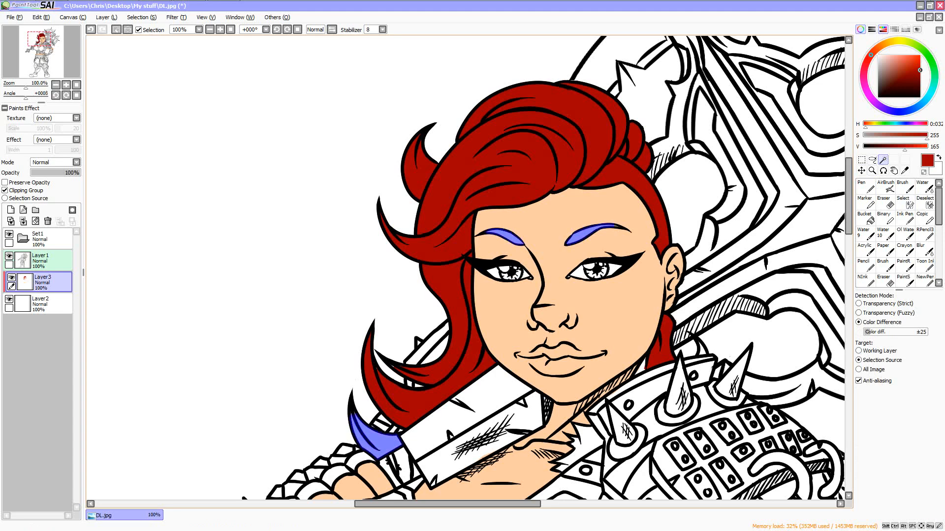
- Touch up the selection with the Select brush at the eyebrow's outer tail and the tip of the long side curl
{"action": "scroll", "coordinate": [499, 222], "scroll_direction": "up", "scroll_amount": 3}
{"action": "scroll", "coordinate": [553, 253], "scroll_direction": "down", "scroll_amount": 1}
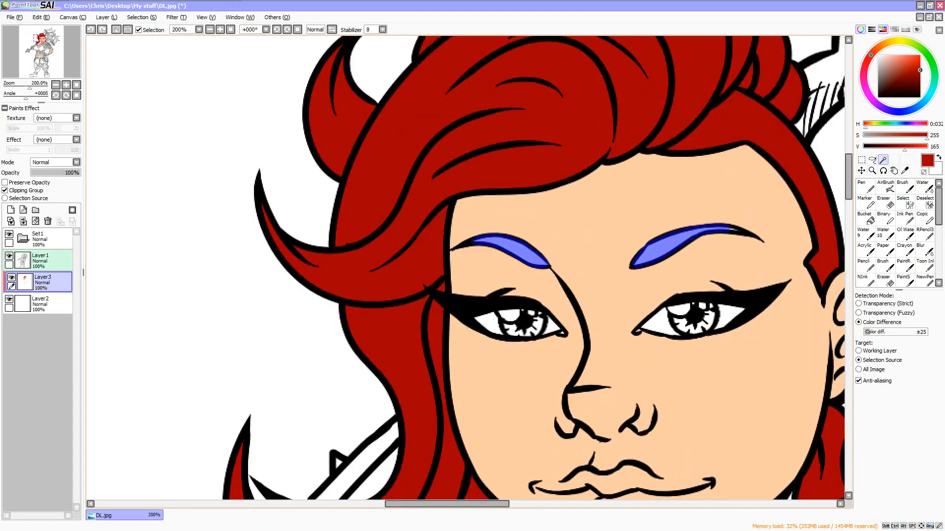
{"action": "left_click", "coordinate": [904, 201]}
{"action": "scroll", "coordinate": [728, 232], "scroll_direction": "up", "scroll_amount": 3}
{"action": "mouse_move", "coordinate": [709, 231]}
{"action": "left_mouse_down"}
{"action": "mouse_move", "coordinate": [728, 237]}
{"action": "mouse_move", "coordinate": [707, 230]}
{"action": "mouse_move", "coordinate": [720, 233]}
{"action": "left_mouse_up"}
{"action": "key", "text": "ctrl+z"}
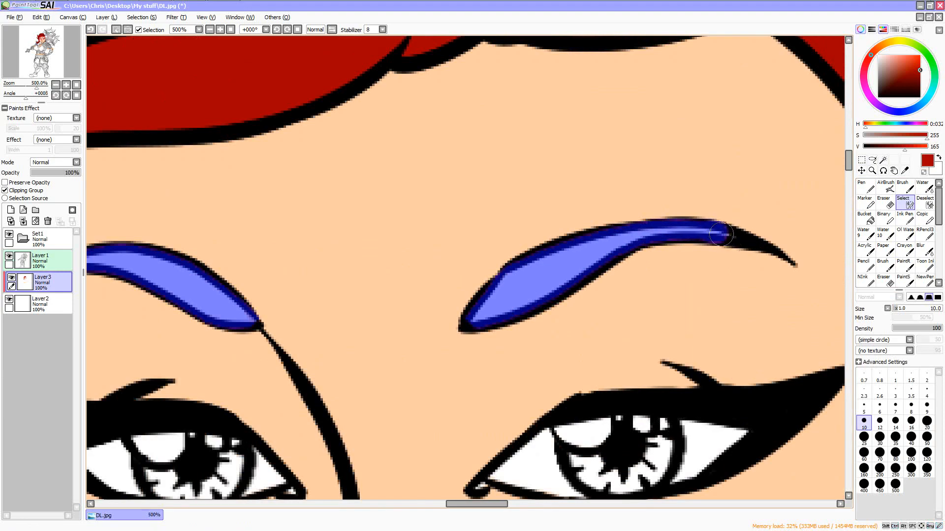
{"action": "scroll", "coordinate": [714, 275], "scroll_direction": "down", "scroll_amount": 4}
{"action": "scroll", "coordinate": [496, 447], "scroll_direction": "up", "scroll_amount": 2}
{"action": "scroll", "coordinate": [497, 447], "scroll_direction": "down", "scroll_amount": 2}
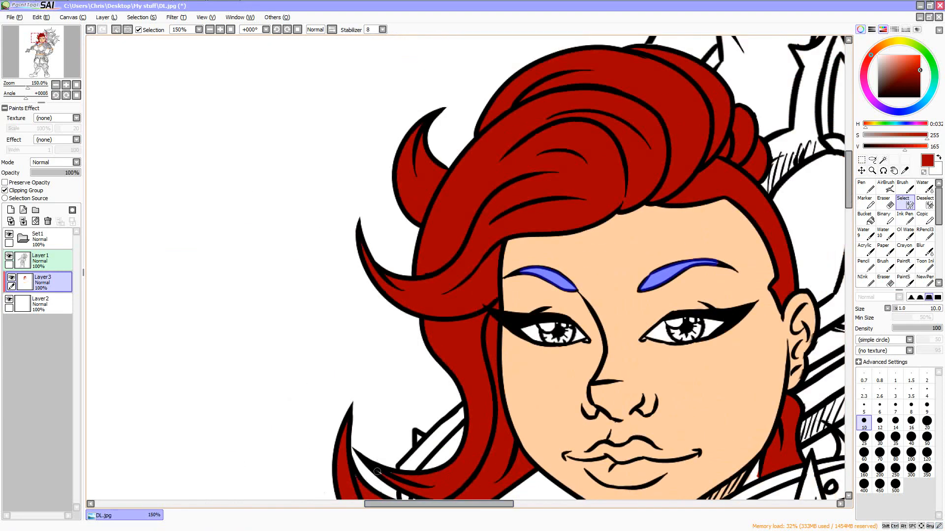
{"action": "mouse_move", "coordinate": [378, 472]}
{"action": "left_mouse_down"}
{"action": "mouse_move", "coordinate": [392, 475]}
{"action": "mouse_move", "coordinate": [355, 471]}
{"action": "left_mouse_up"}
{"action": "scroll", "coordinate": [354, 471], "scroll_direction": "down", "scroll_amount": 2}
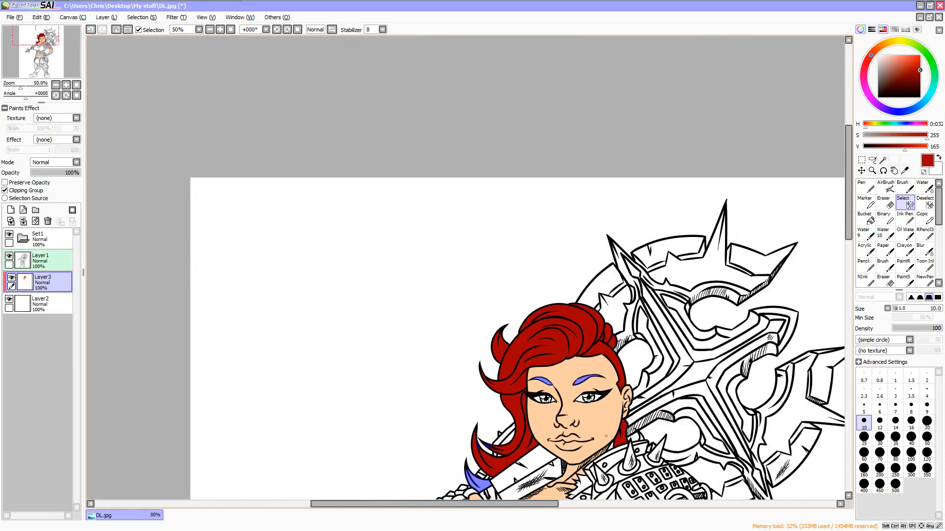
- Fill the selected eyebrows and curl areas with the deep red and clear the selection
{"action": "scroll", "coordinate": [674, 425], "scroll_direction": "up", "scroll_amount": 3}
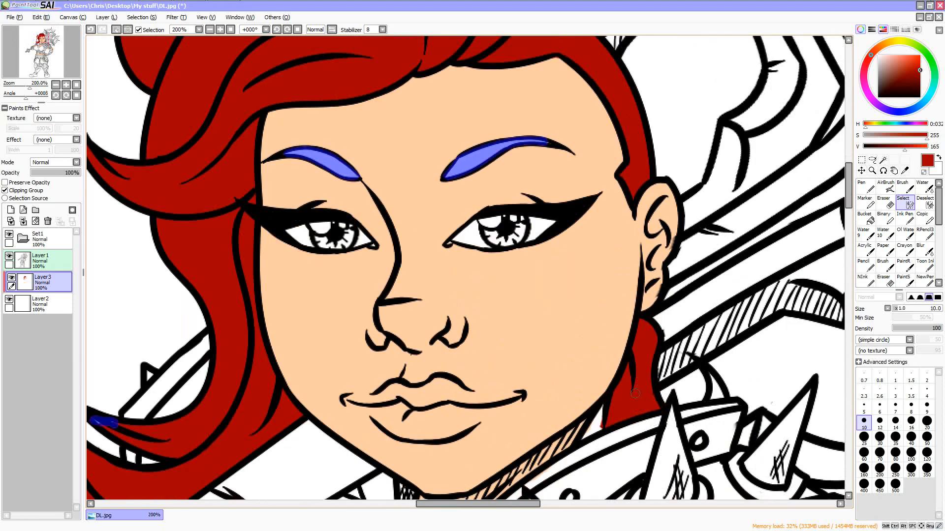
{"action": "key", "text": "ctrl+f"}
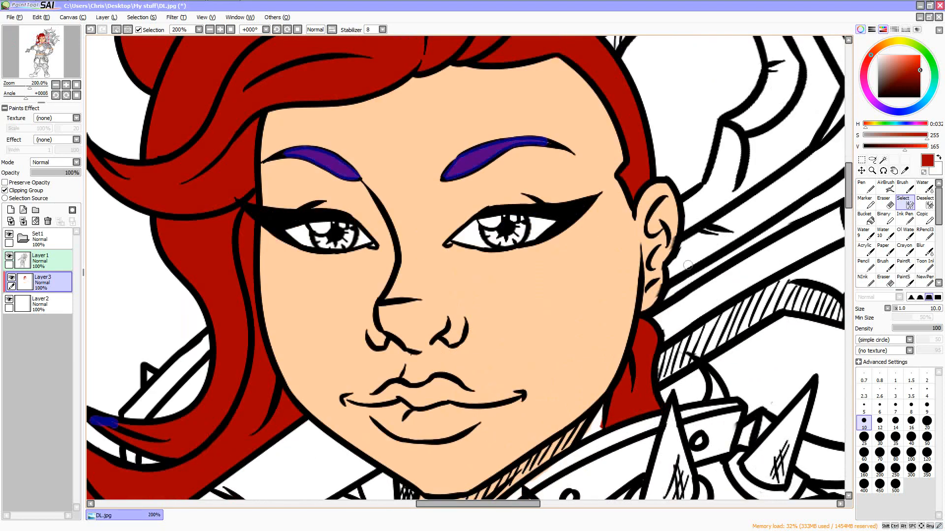
{"action": "left_click", "coordinate": [861, 159]}
{"action": "key", "text": "ctrl+d"}
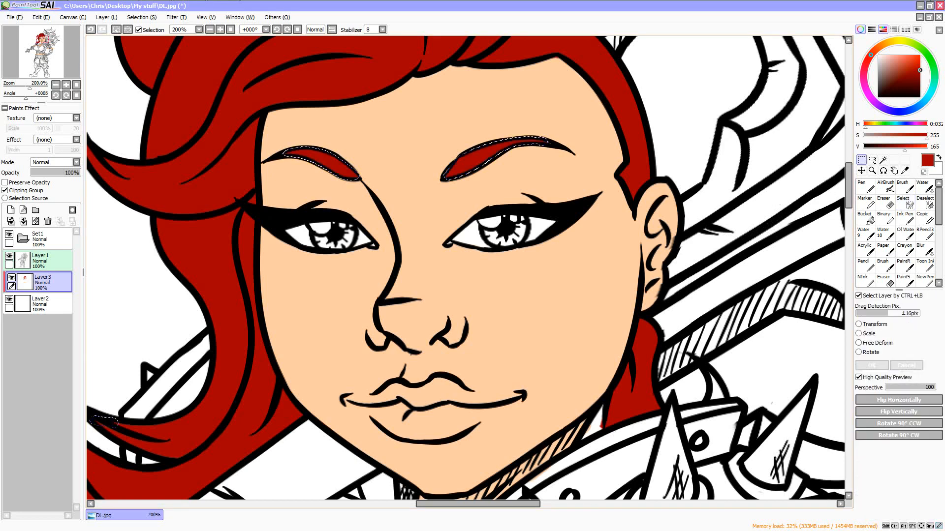
{"action": "scroll", "coordinate": [837, 91], "scroll_direction": "down", "scroll_amount": 1}
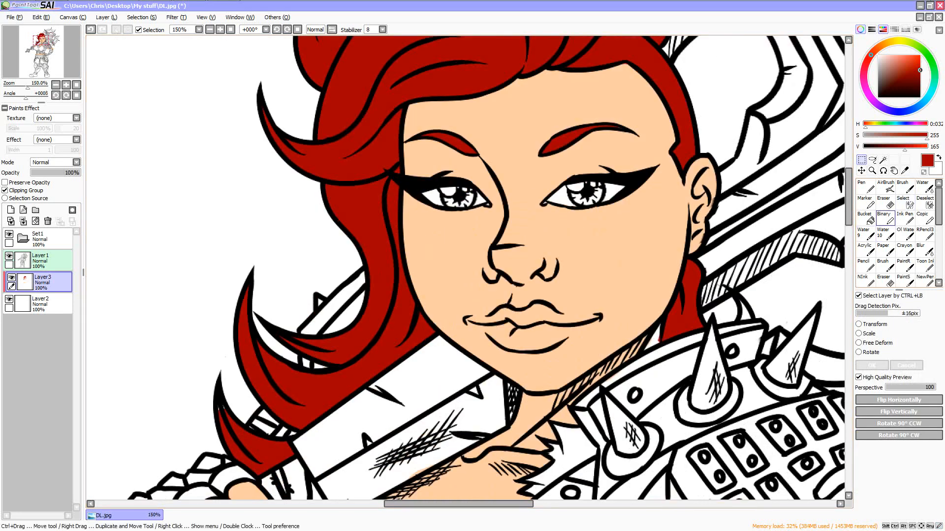
- Sample the peach skin colour and paint over the stray red at the jaw edge beside the hair with the size 10 Pen
{"action": "left_click", "coordinate": [905, 202]}
{"action": "key", "text": "n"}
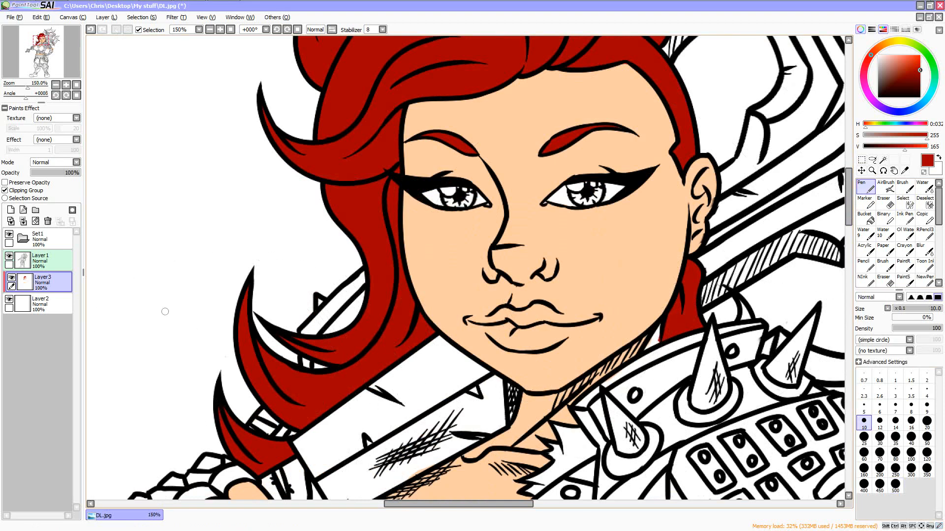
{"action": "left_click", "coordinate": [884, 160]}
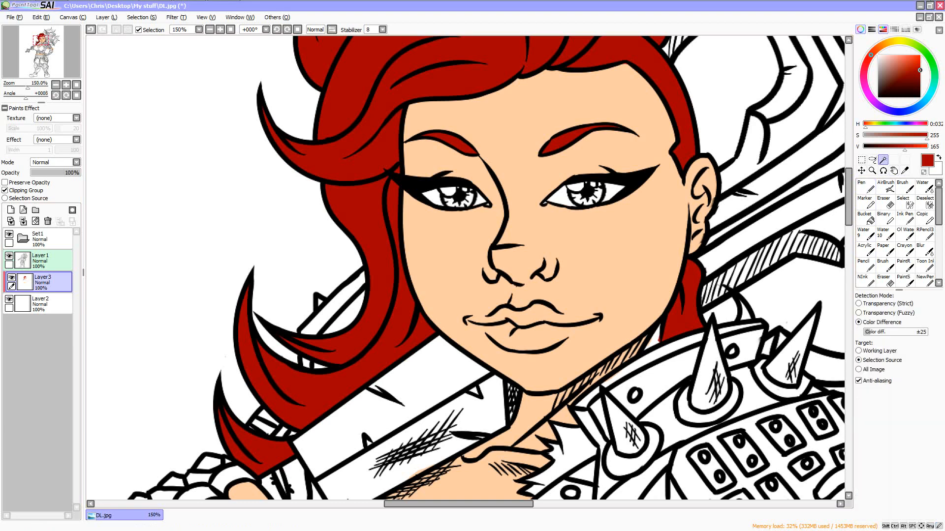
{"action": "left_click", "coordinate": [904, 171]}
{"action": "left_click", "coordinate": [654, 237]}
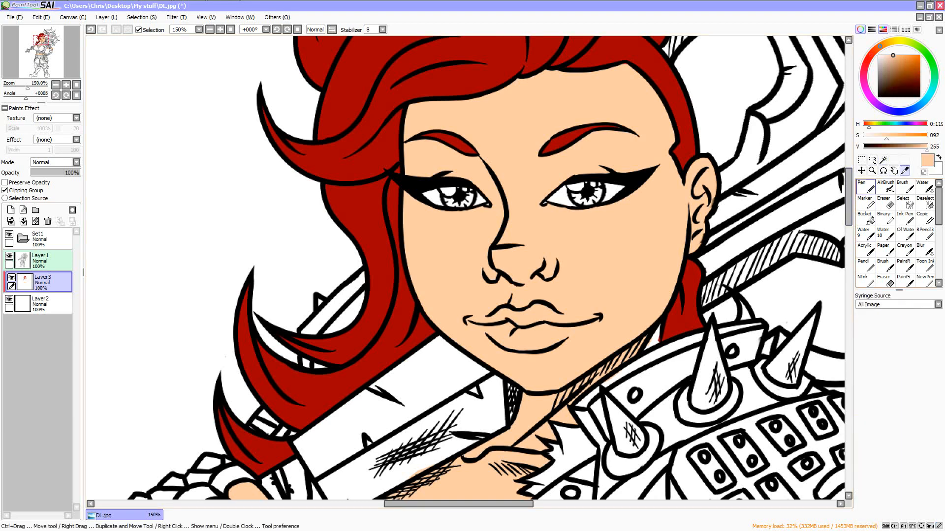
{"action": "left_click", "coordinate": [865, 186]}
{"action": "mouse_move", "coordinate": [658, 327]}
{"action": "left_mouse_down"}
{"action": "mouse_move", "coordinate": [655, 341]}
{"action": "mouse_move", "coordinate": [648, 337]}
{"action": "left_mouse_up"}
{"action": "scroll", "coordinate": [648, 337], "scroll_direction": "down", "scroll_amount": 3}
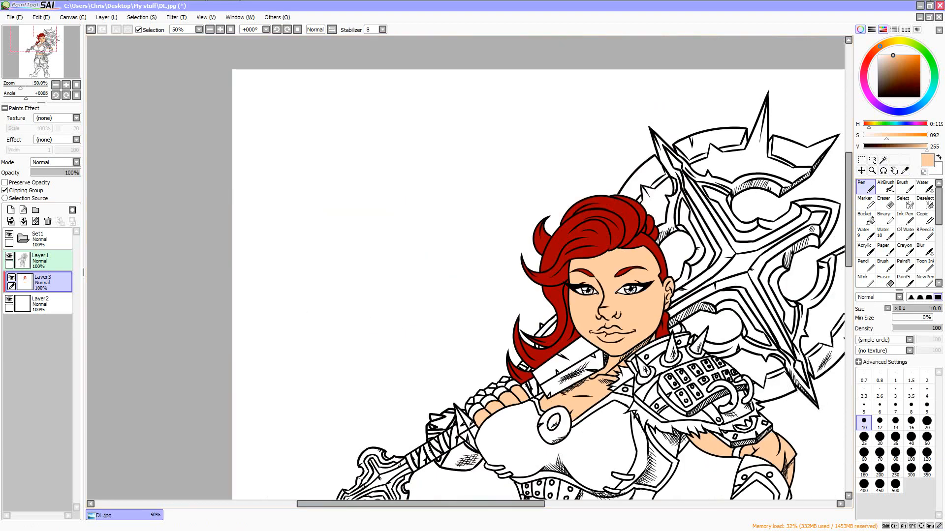
{"action": "left_click_drag", "start_coordinate": [492, 504], "coordinate": [543, 504]}
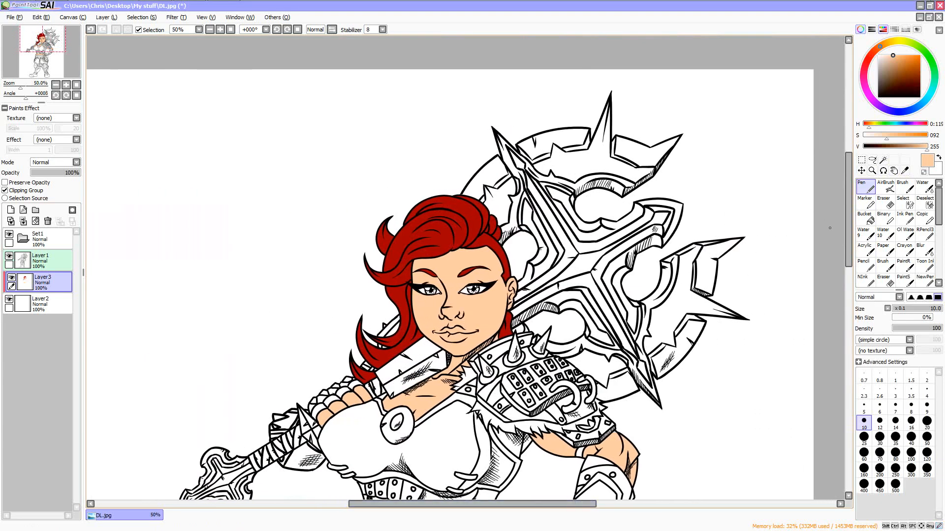
{"action": "mouse_move", "coordinate": [848, 228]}
{"action": "left_mouse_down"}
{"action": "mouse_move", "coordinate": [848, 279]}
{"action": "mouse_move", "coordinate": [848, 248]}
{"action": "left_mouse_up"}
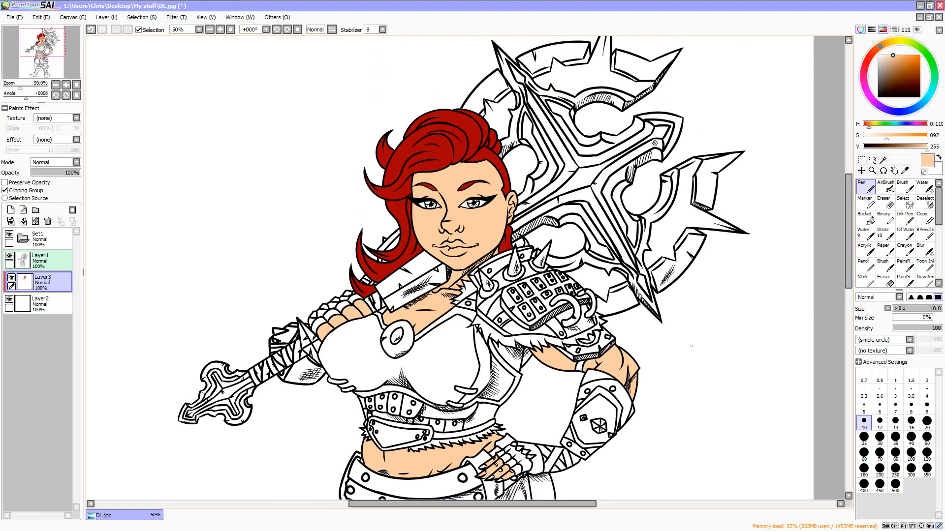